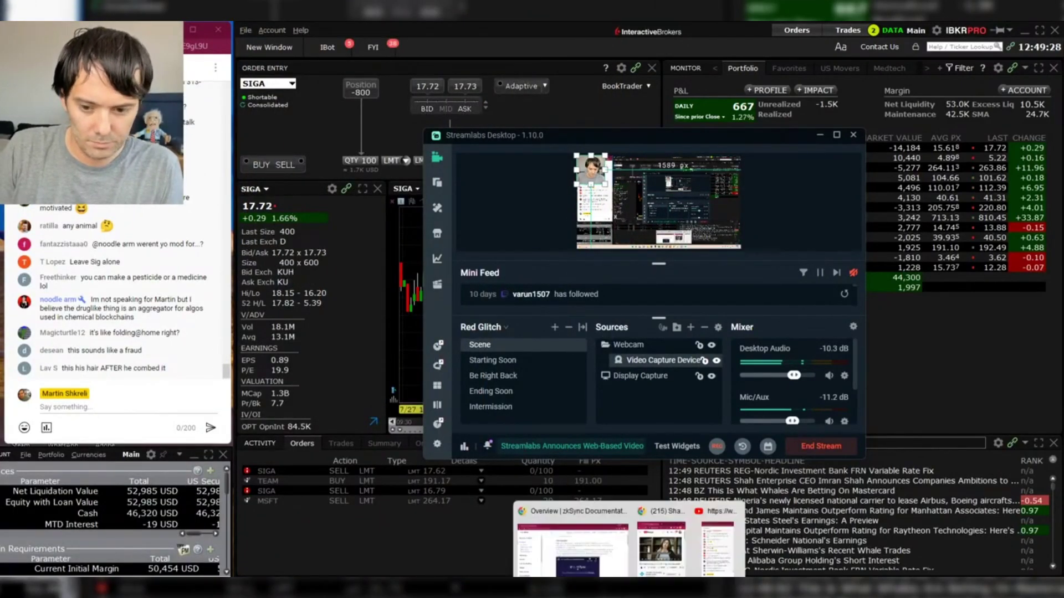
- Bring Chrome forward and load screen.druglike.com in a new window via the 'scr' shortcut
{"action": "left_click", "coordinate": [556, 544]}
{"action": "key", "text": "ctrl+n"}
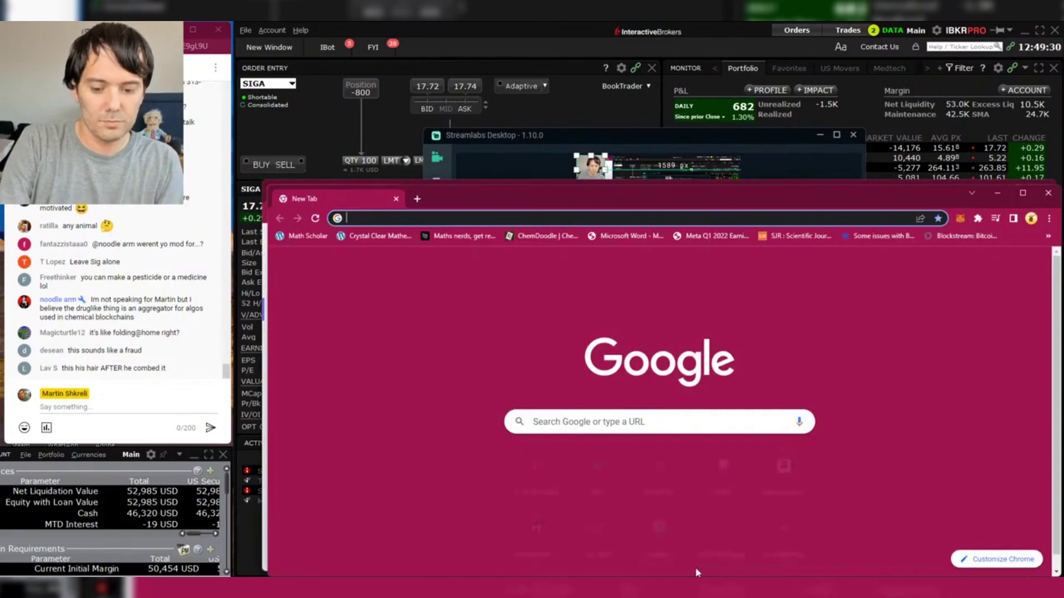
{"action": "type", "text": "scr"}
{"action": "key", "text": "Return"}
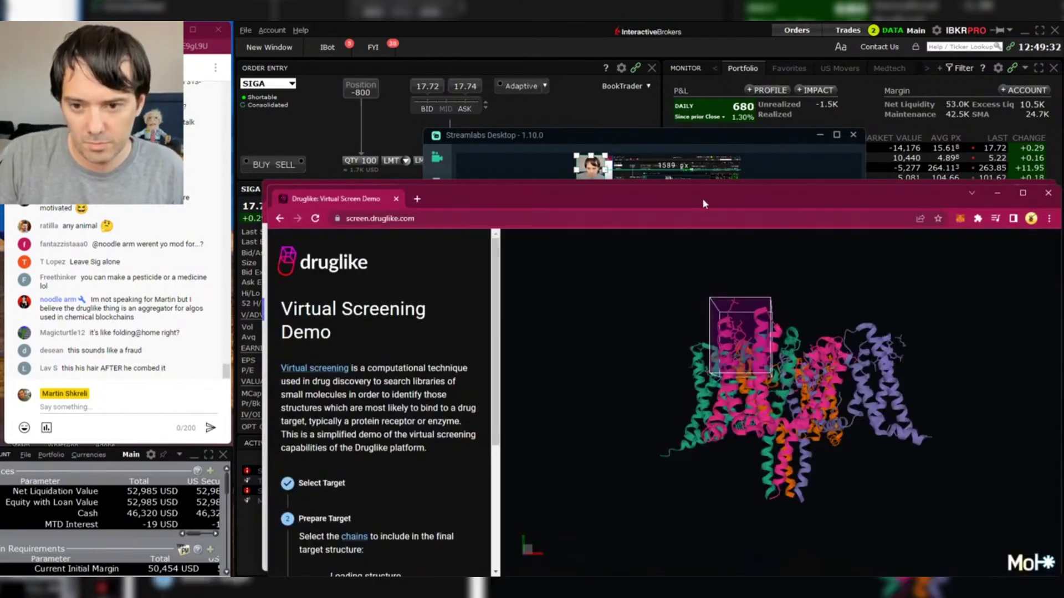
- Maximize the window, return to Select Target and pick the 1O86 angiotensin converting enzyme card
{"action": "double_click", "coordinate": [704, 185]}
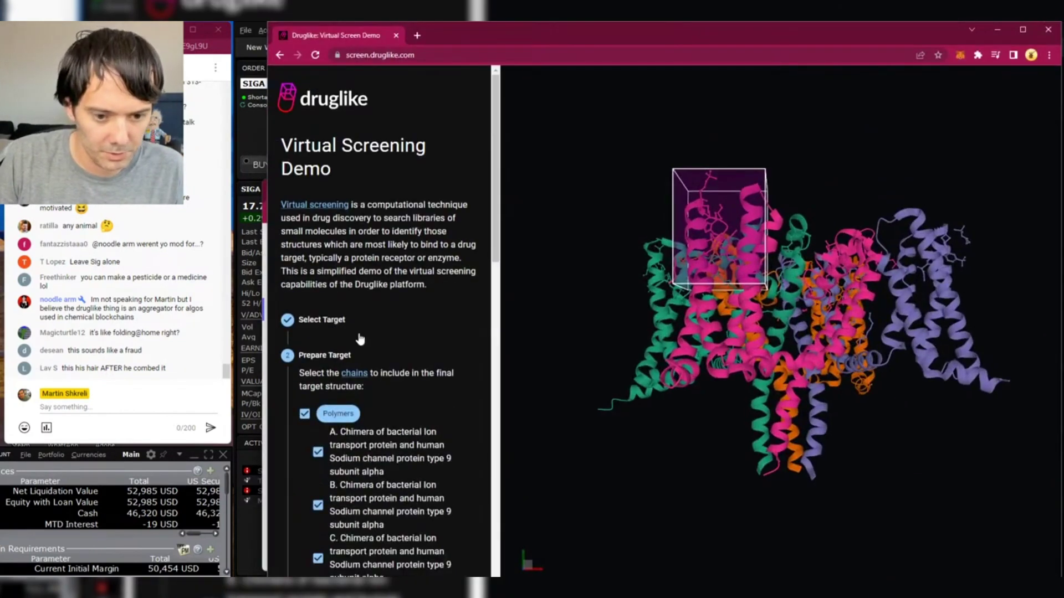
{"action": "left_click", "coordinate": [302, 319]}
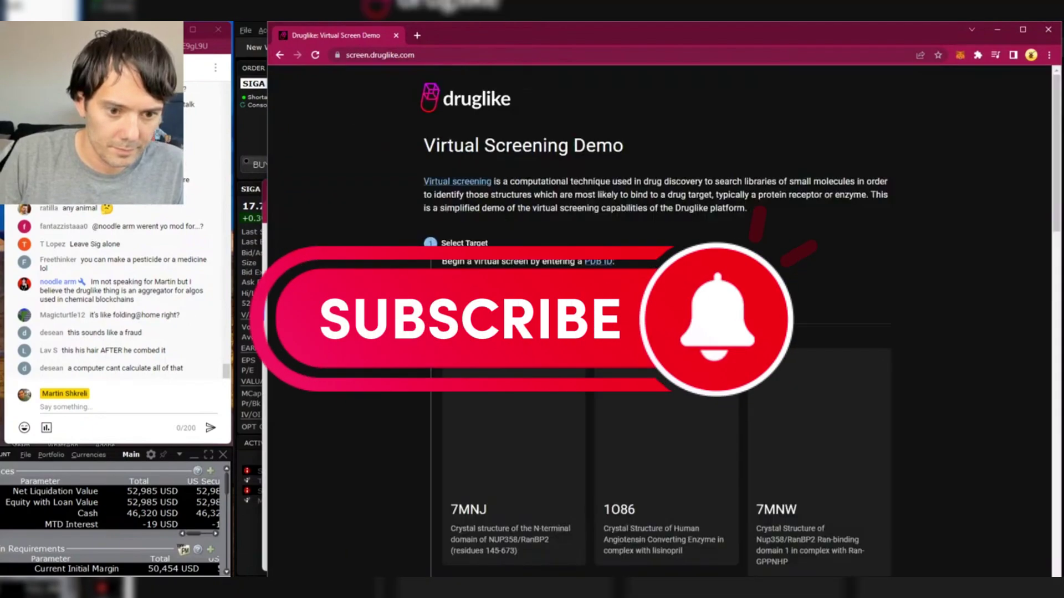
{"action": "left_click", "coordinate": [914, 405]}
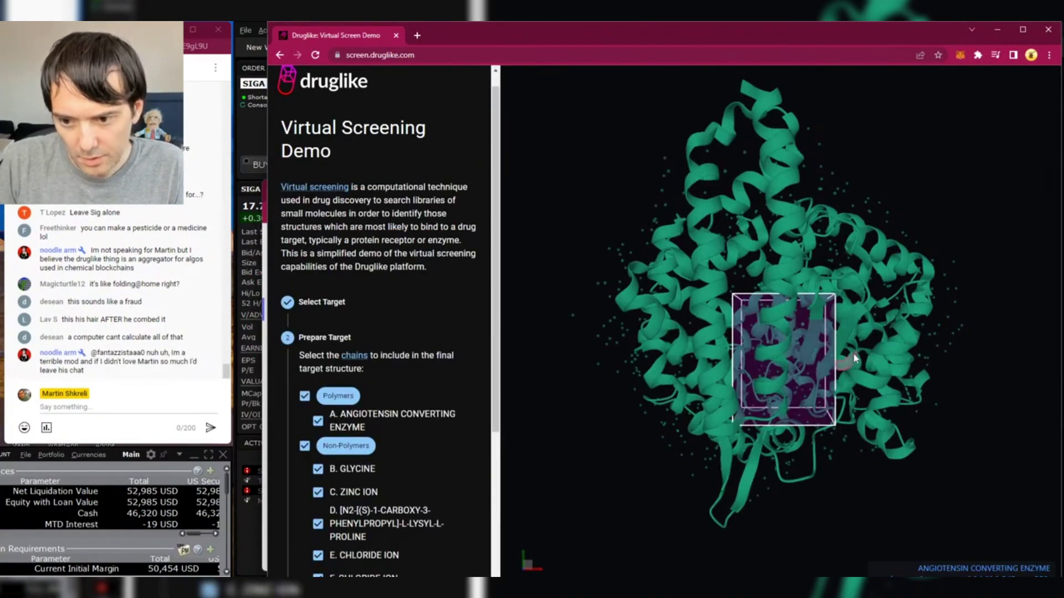
- Rotate and zoom the 3D viewer to inspect the binding-site box around the ligand
{"action": "left_click_drag", "start_coordinate": [1009, 234], "coordinate": [818, 538]}
{"action": "scroll", "coordinate": [808, 385], "scroll_direction": "up", "scroll_amount": 6}
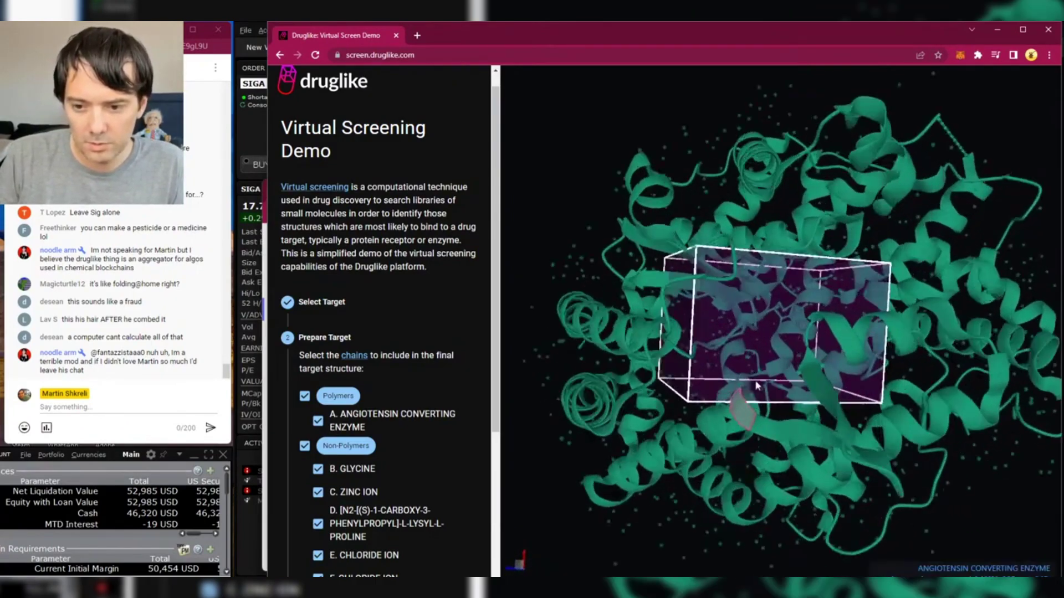
{"action": "scroll", "coordinate": [773, 357], "scroll_direction": "up", "scroll_amount": 2}
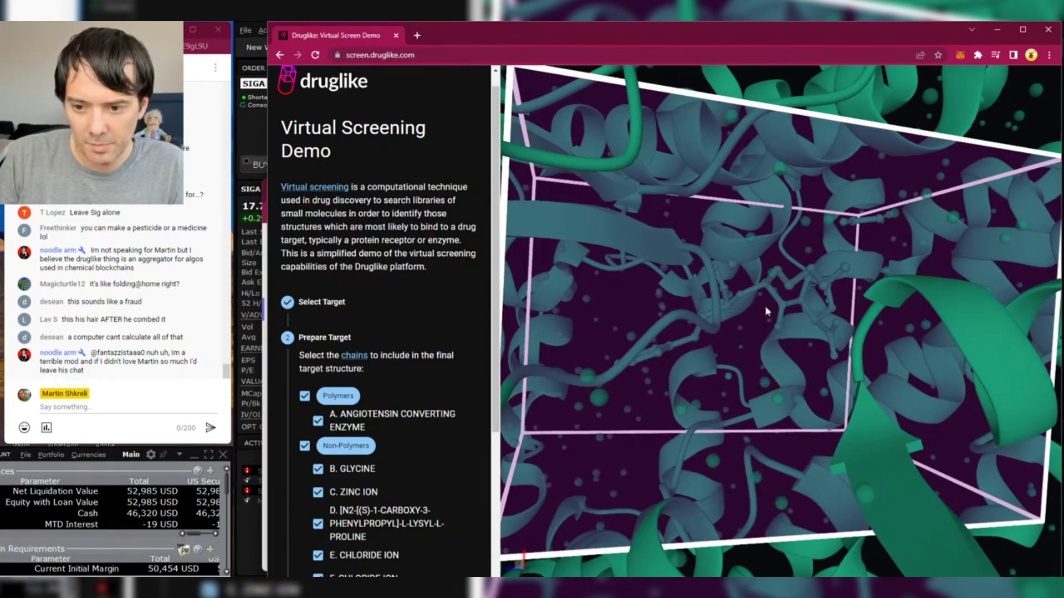
{"action": "left_click_drag", "start_coordinate": [766, 312], "coordinate": [655, 430]}
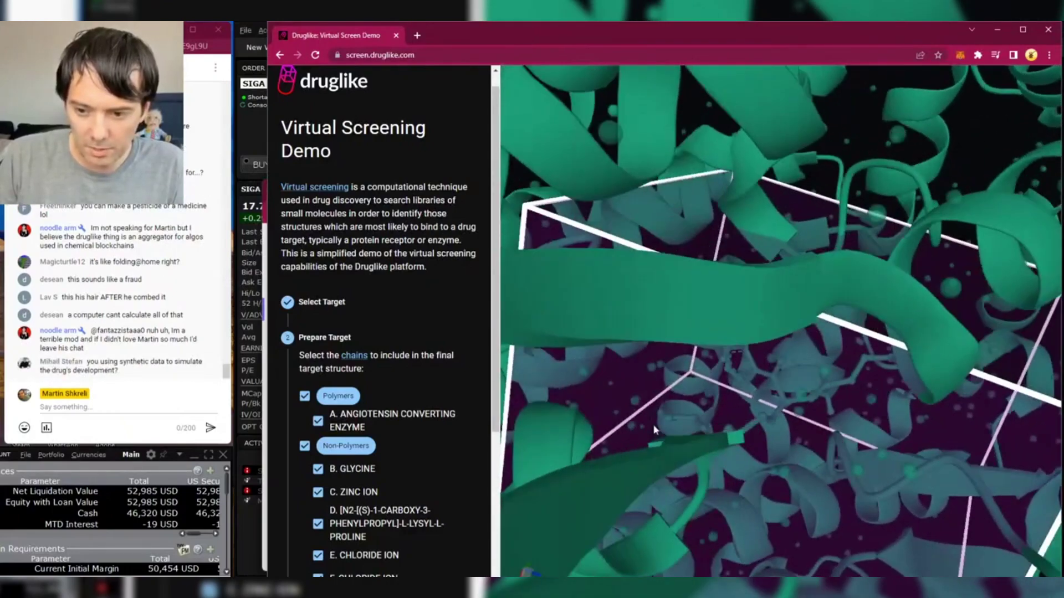
{"action": "left_click", "coordinate": [757, 375]}
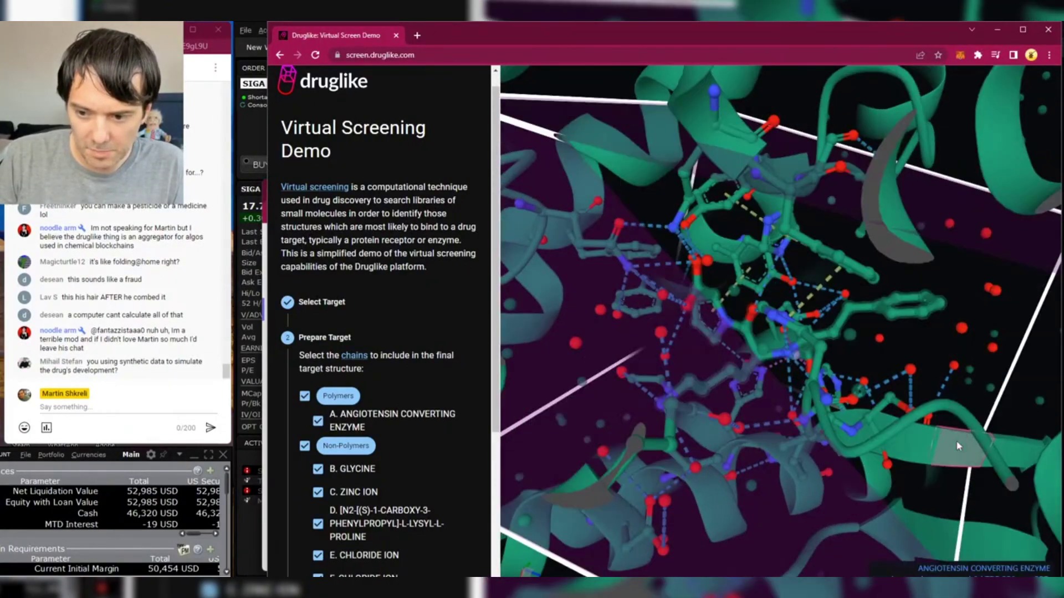
{"action": "left_click_drag", "start_coordinate": [973, 351], "coordinate": [689, 484]}
{"action": "scroll", "coordinate": [687, 479], "scroll_direction": "down", "scroll_amount": 5}
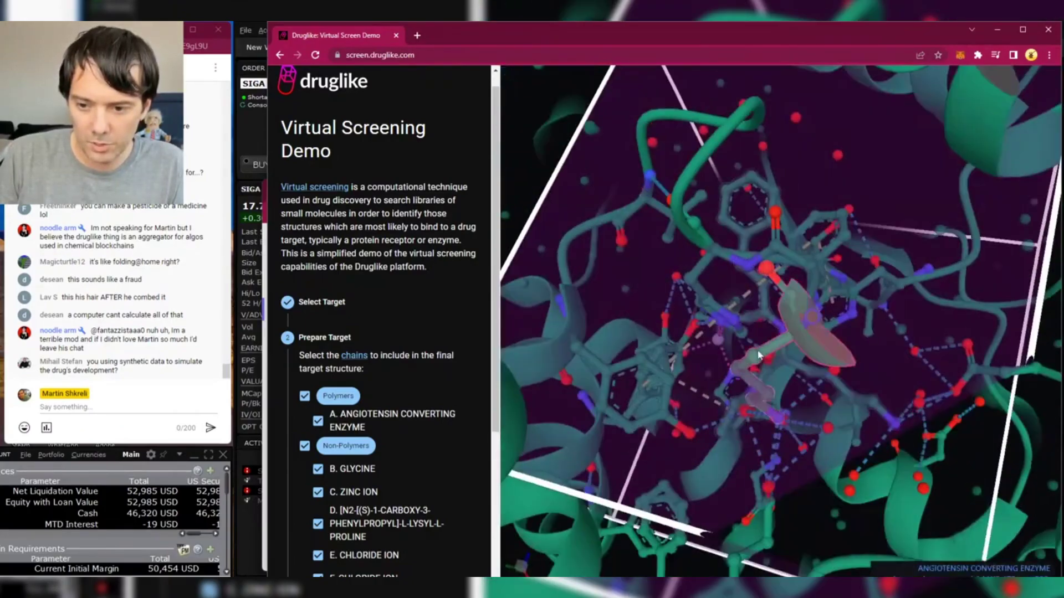
{"action": "left_click_drag", "start_coordinate": [931, 332], "coordinate": [966, 331]}
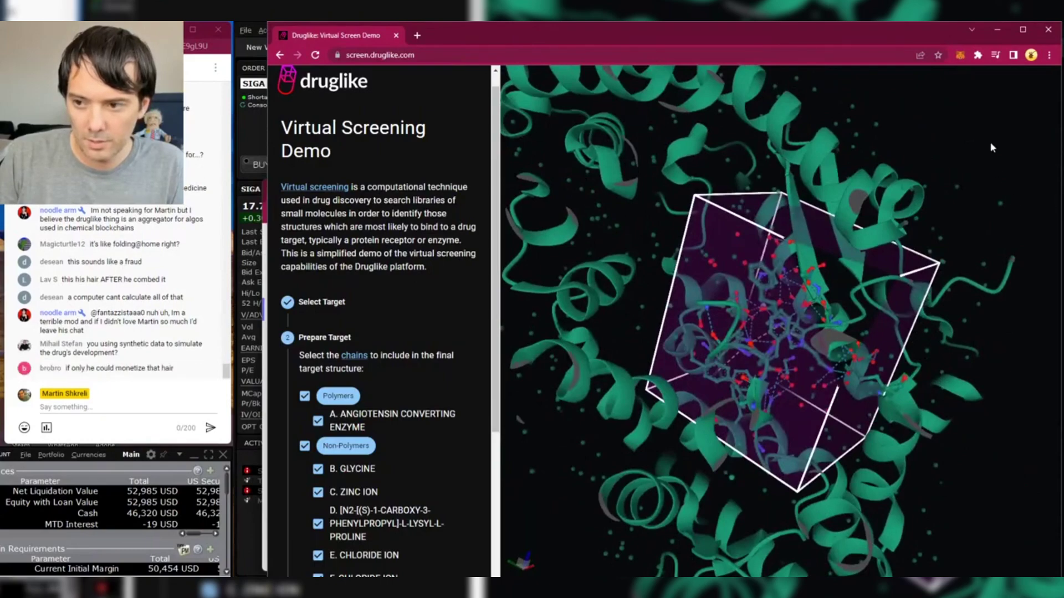
{"action": "scroll", "coordinate": [991, 148], "scroll_direction": "down", "scroll_amount": 3}
{"action": "left_click_drag", "start_coordinate": [817, 339], "coordinate": [634, 344]}
- Focus on the bound lysyl-proline ligand, rotate around the pocket and show its name label
{"action": "left_click", "coordinate": [787, 314]}
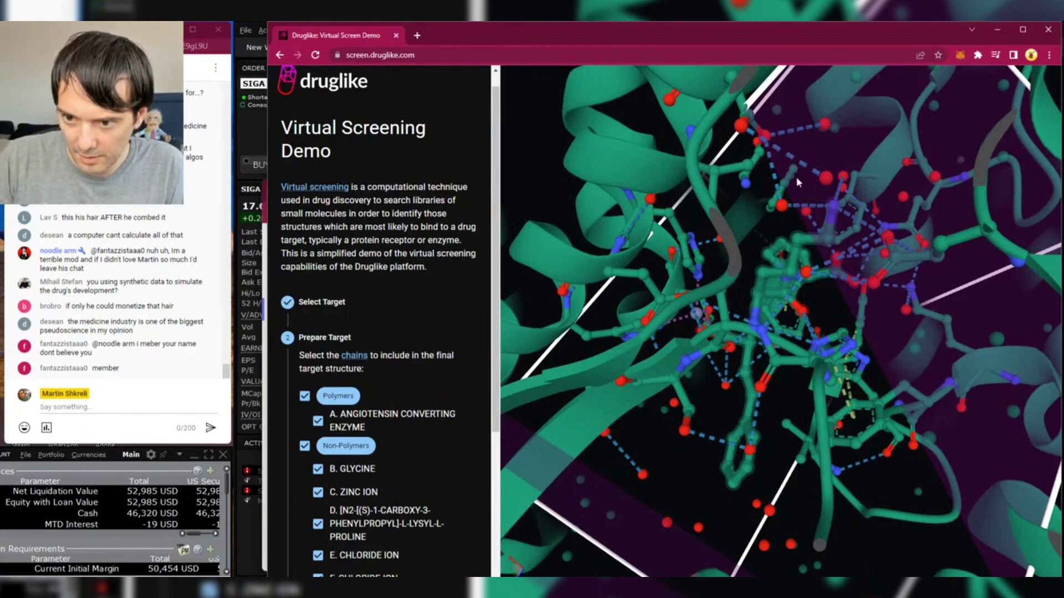
{"action": "left_click_drag", "start_coordinate": [935, 306], "coordinate": [820, 341]}
{"action": "left_click", "coordinate": [715, 330]}
{"action": "left_click_drag", "start_coordinate": [676, 326], "coordinate": [680, 424]}
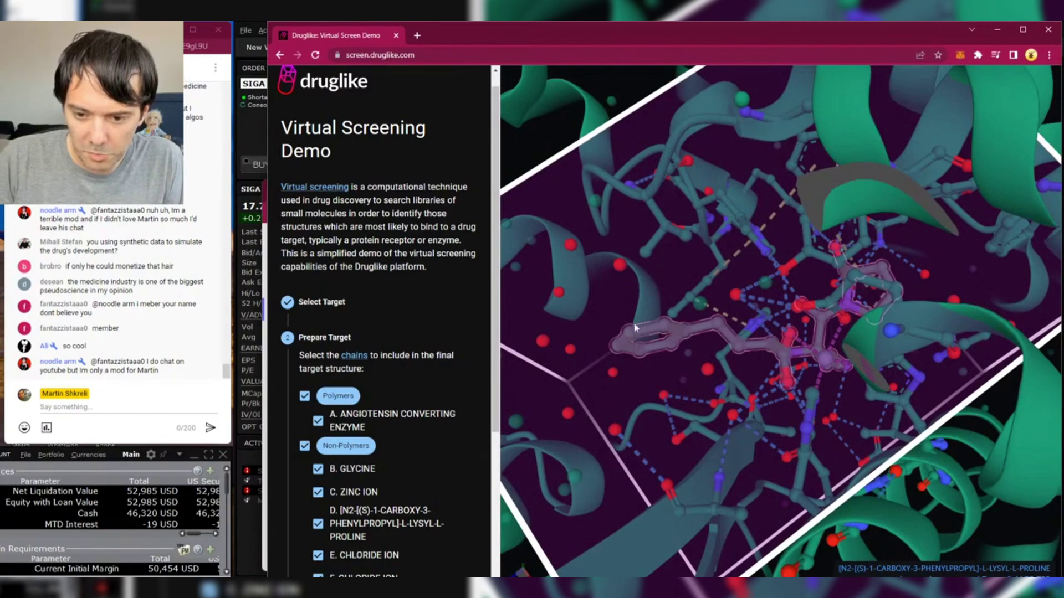
{"action": "left_click", "coordinate": [640, 337]}
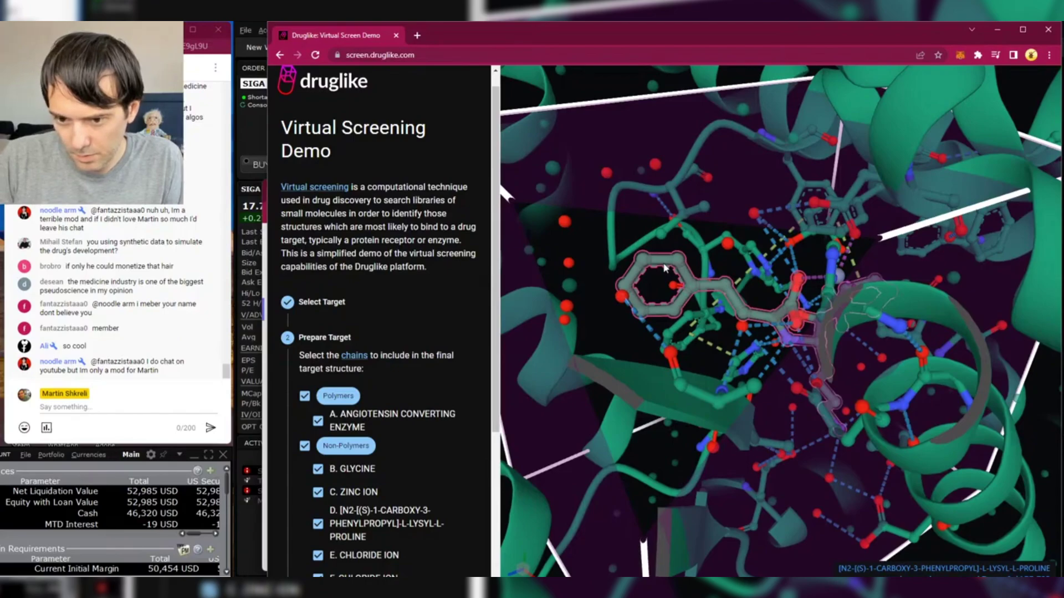
{"action": "left_click_drag", "start_coordinate": [664, 269], "coordinate": [709, 327]}
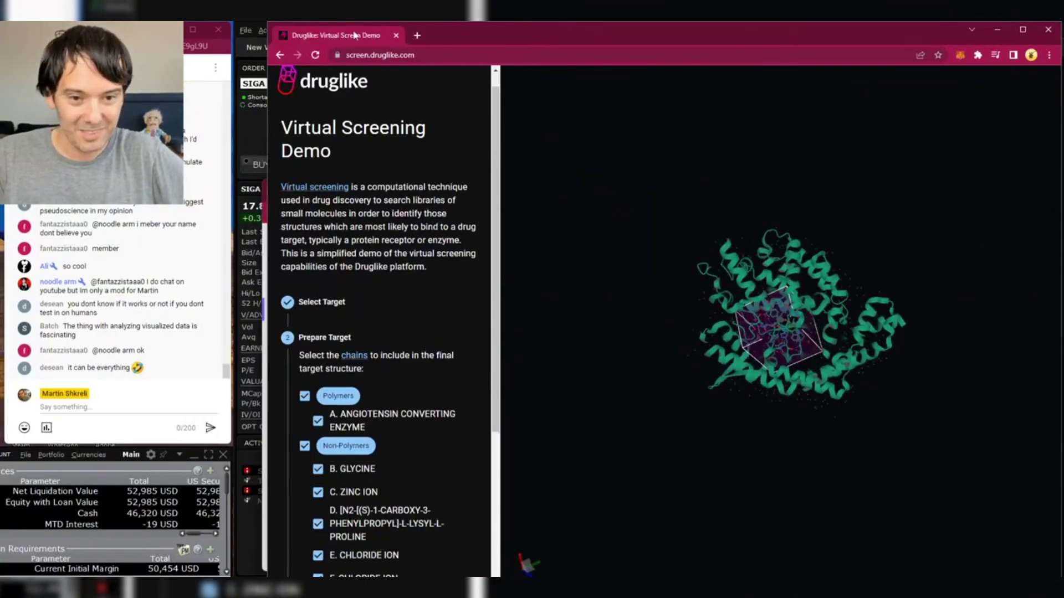
- Minimize the Druglike, zkSync and Streamlabs windows to reveal the SIGA trading screen
{"action": "left_click", "coordinate": [998, 32]}
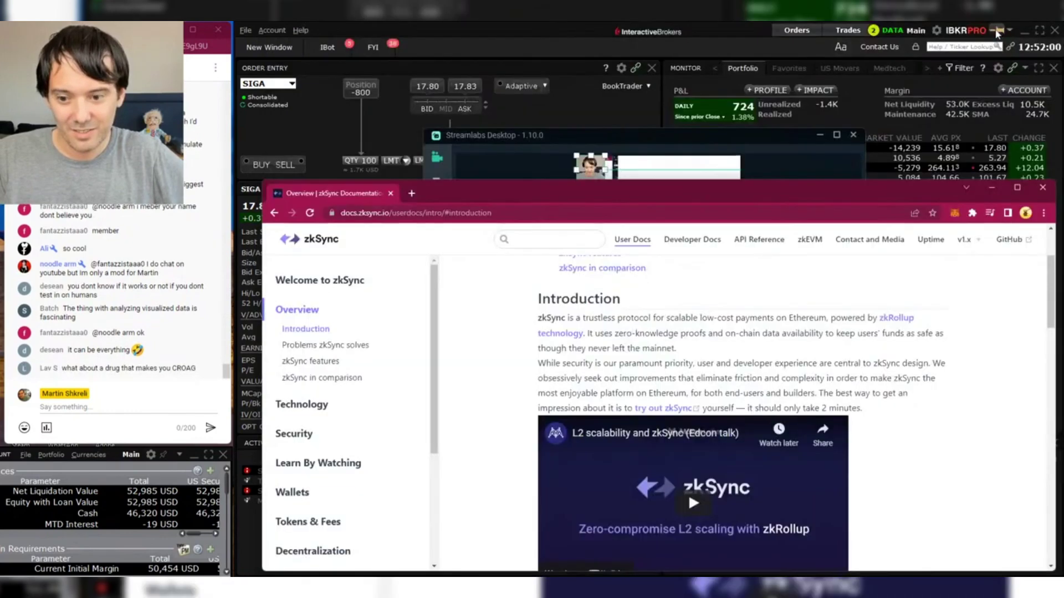
{"action": "left_click", "coordinate": [990, 189]}
{"action": "left_click", "coordinate": [819, 137]}
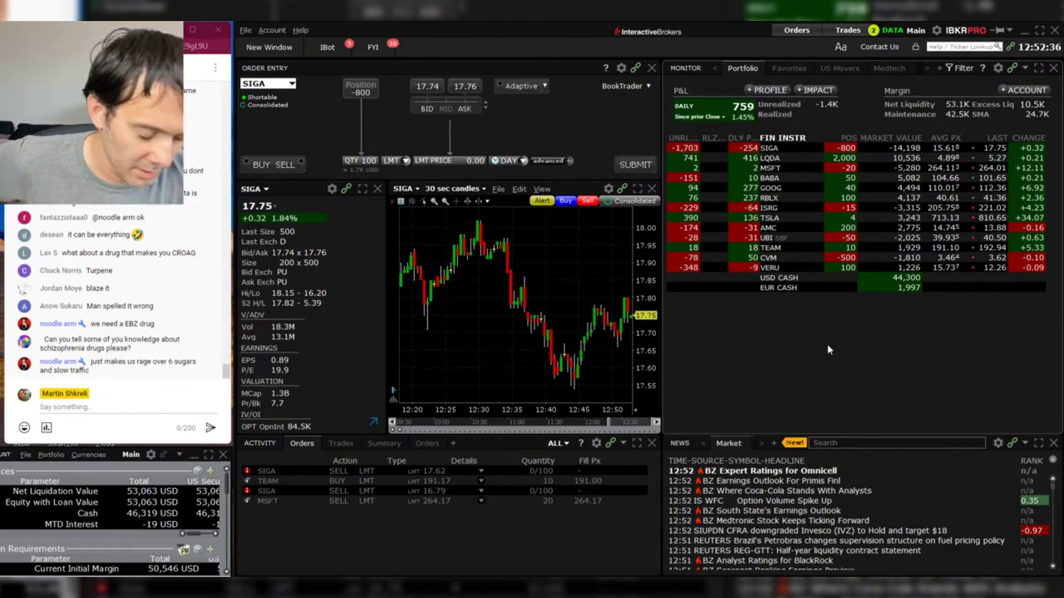
- Switch to Chrome and search '5-ht2a pdb' in a new window
{"action": "key", "text": "alt+Tab"}
{"action": "key", "text": "super+Tab"}
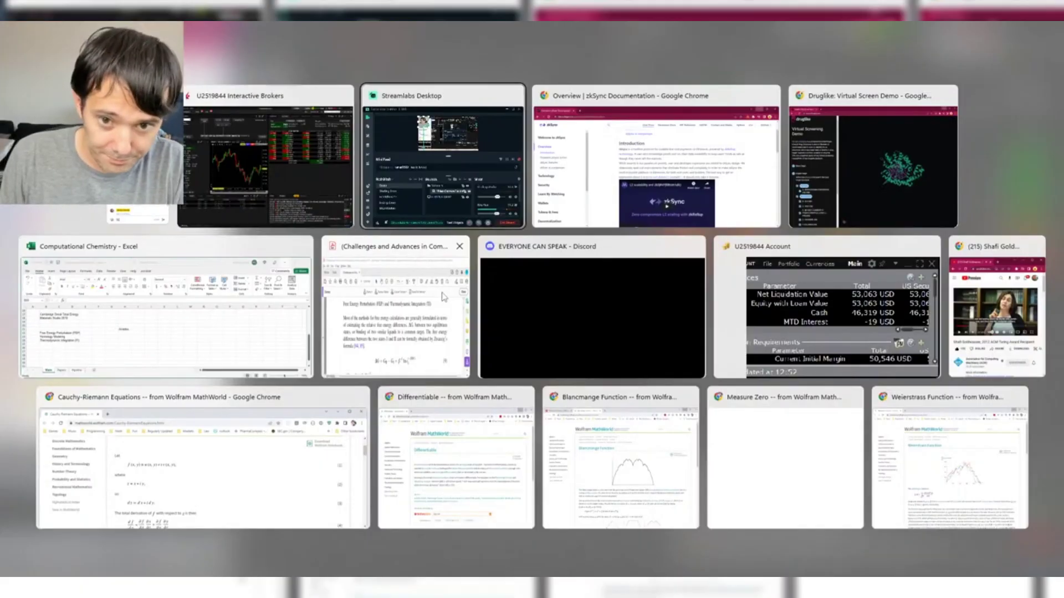
{"action": "key", "text": "Return"}
{"action": "key", "text": "ctrl+n"}
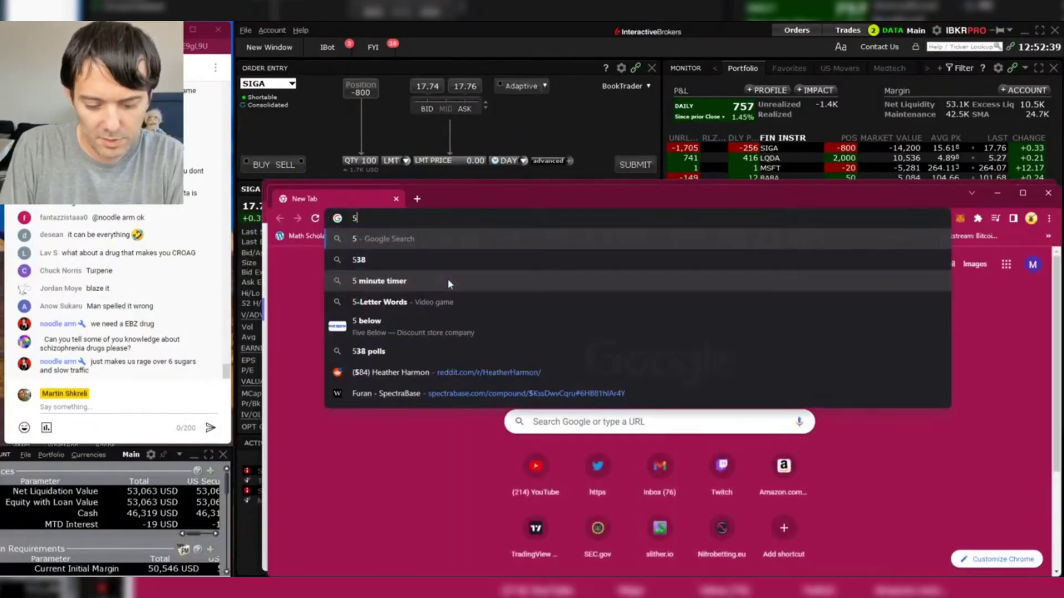
{"action": "type", "text": "5-ht2a"}
{"action": "key", "text": "Return"}
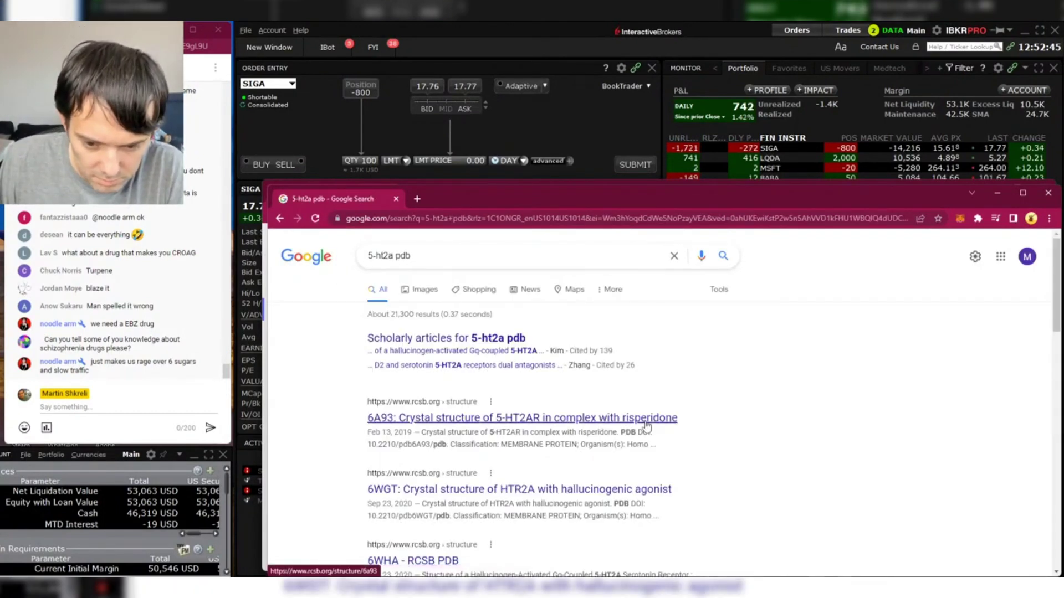
- Open the 6A93 structure result, then return to the search results
{"action": "left_click", "coordinate": [647, 422]}
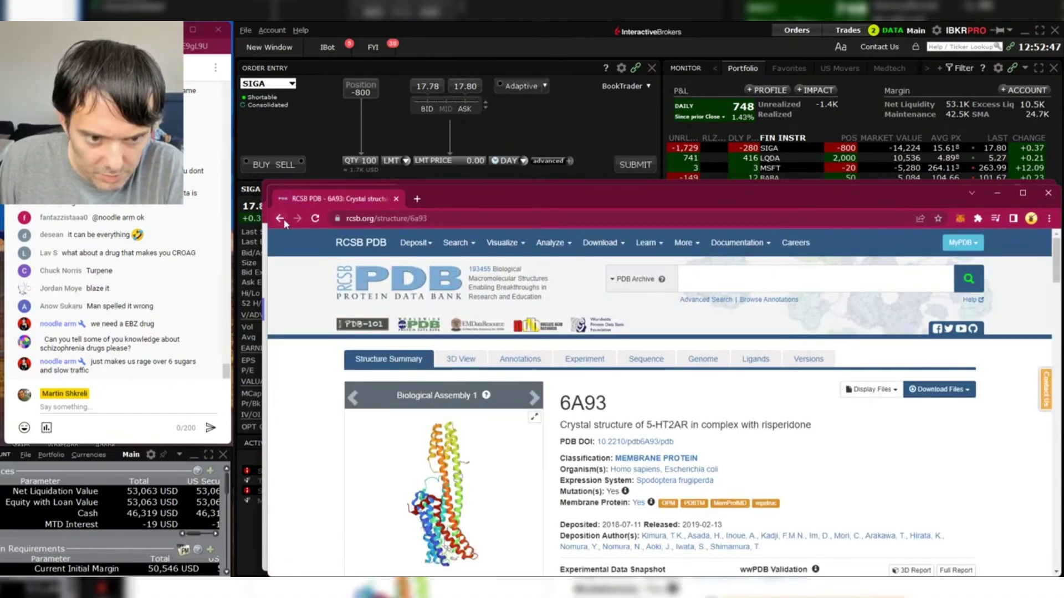
{"action": "left_click", "coordinate": [281, 220]}
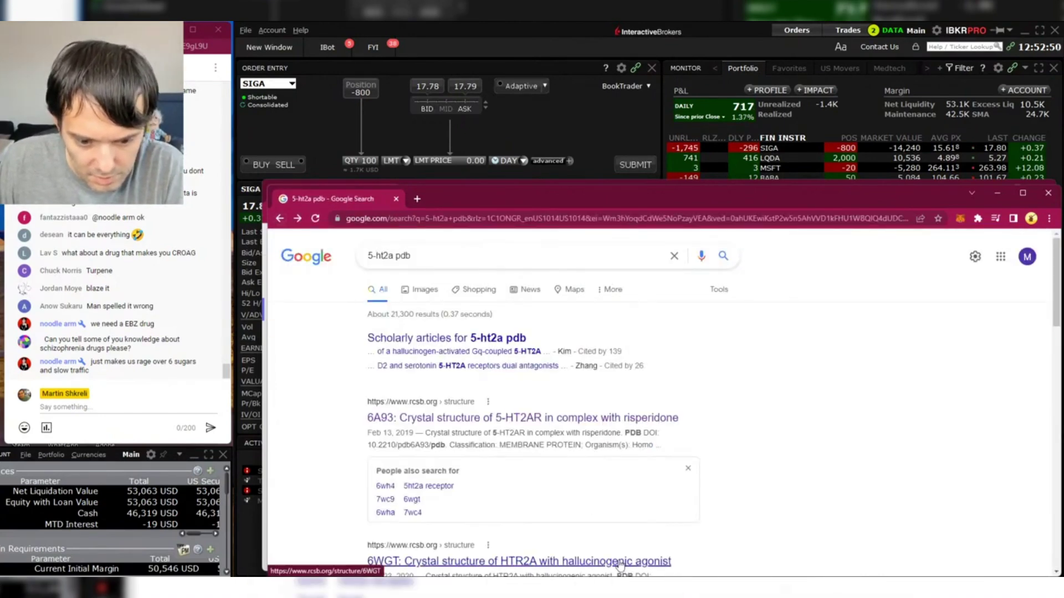
{"action": "left_click", "coordinate": [280, 218]}
{"action": "left_click", "coordinate": [298, 219]}
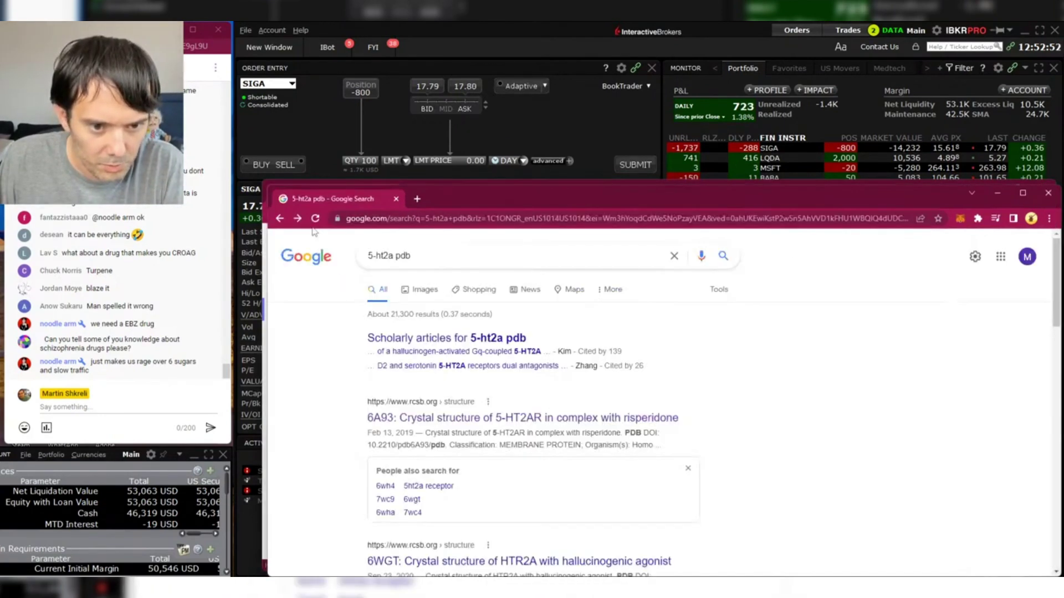
- Open the 6WGT RCSB result and scroll through its summary page
{"action": "key", "text": "alt+Tab"}
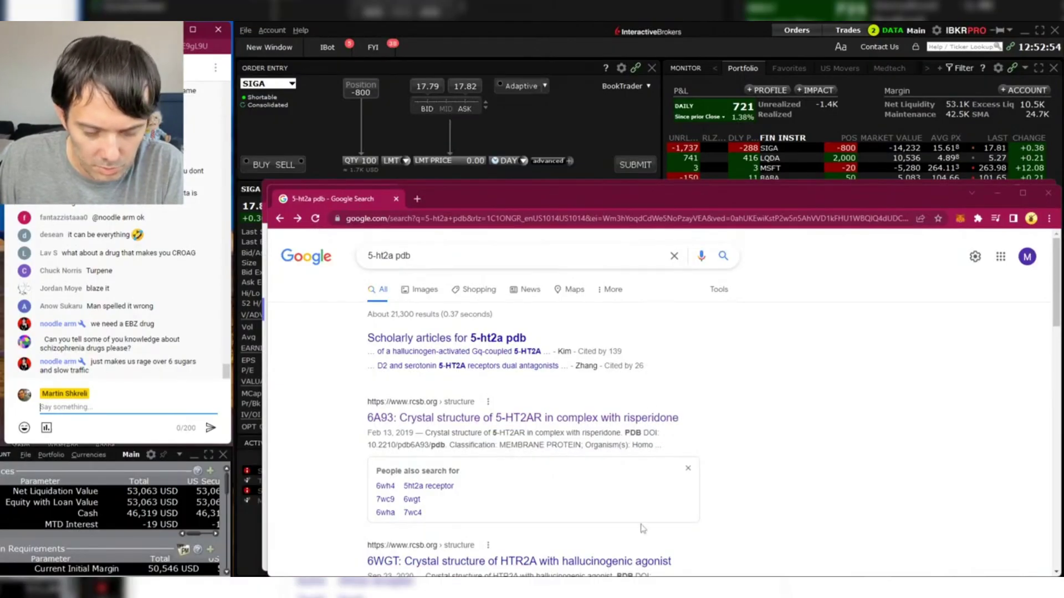
{"action": "scroll", "coordinate": [526, 320], "scroll_direction": "down", "scroll_amount": 3}
{"action": "left_click", "coordinate": [519, 395]}
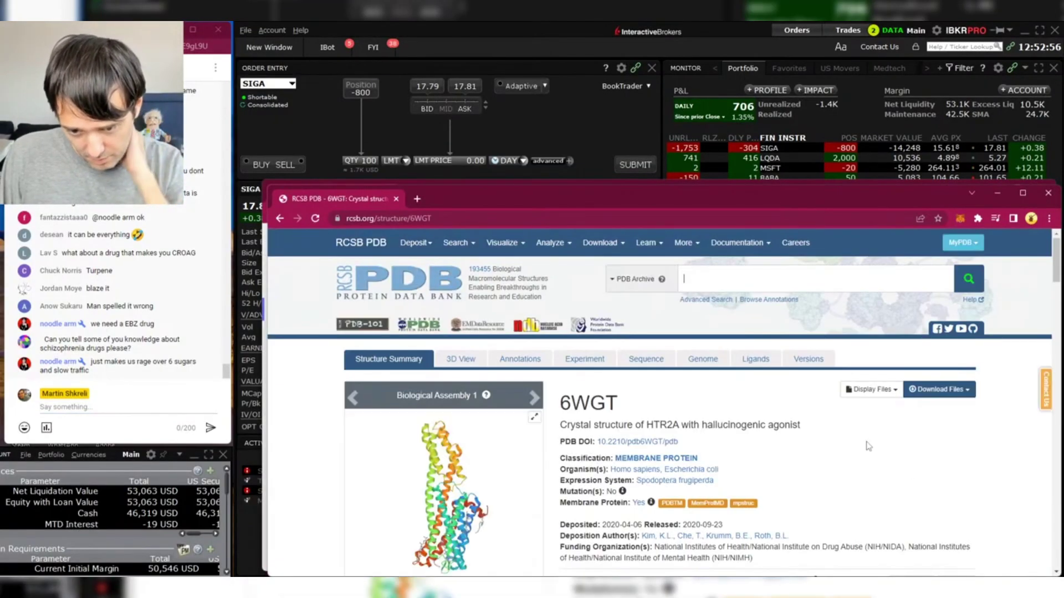
{"action": "scroll", "coordinate": [935, 480], "scroll_direction": "down", "scroll_amount": 2}
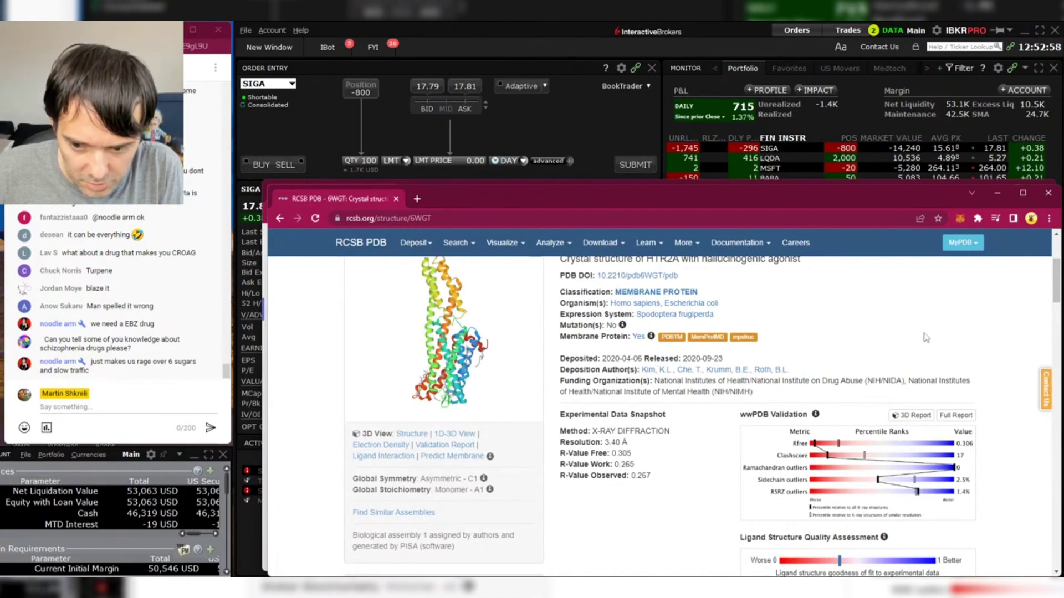
{"action": "scroll", "coordinate": [926, 338], "scroll_direction": "down", "scroll_amount": 2}
{"action": "scroll", "coordinate": [664, 333], "scroll_direction": "up", "scroll_amount": 5}
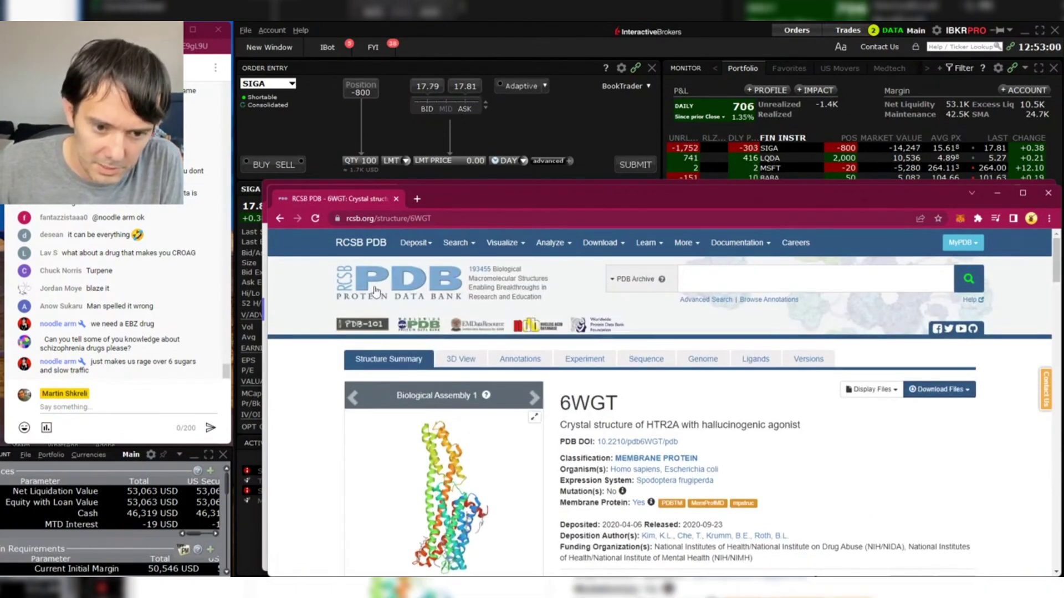
{"action": "scroll", "coordinate": [554, 437], "scroll_direction": "down", "scroll_amount": 2}
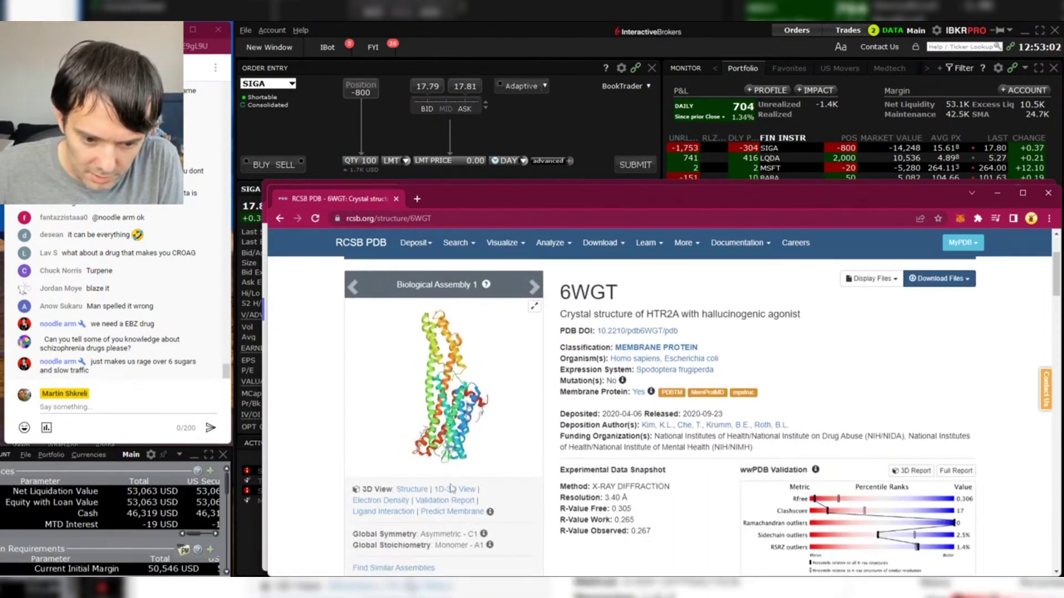
- Maximize the window and get from the 6WGT summary into its 1D-3D feature view
{"action": "left_click", "coordinate": [412, 489]}
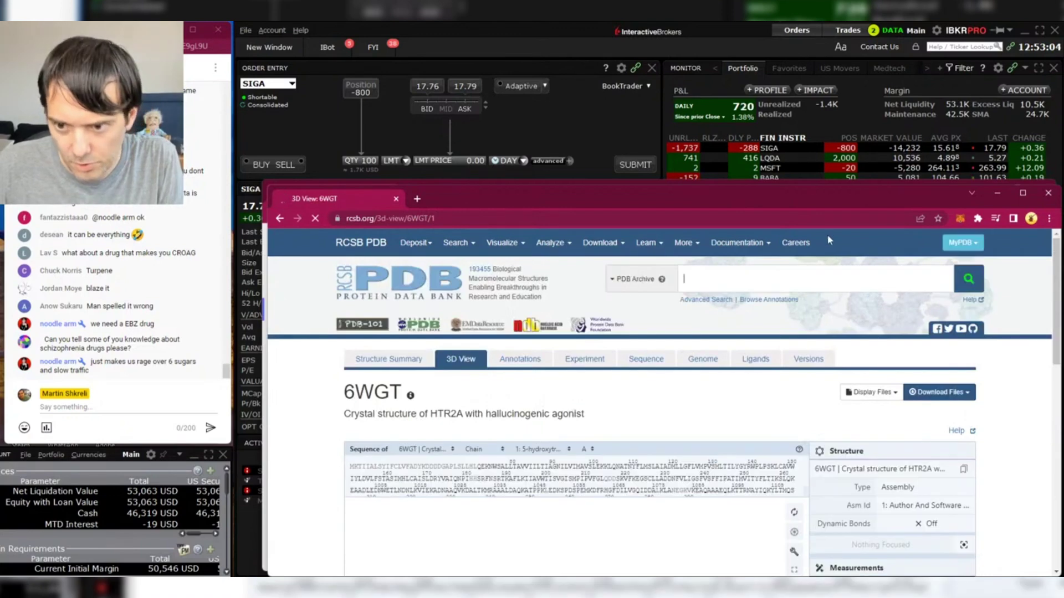
{"action": "key", "text": "super+shift+Up"}
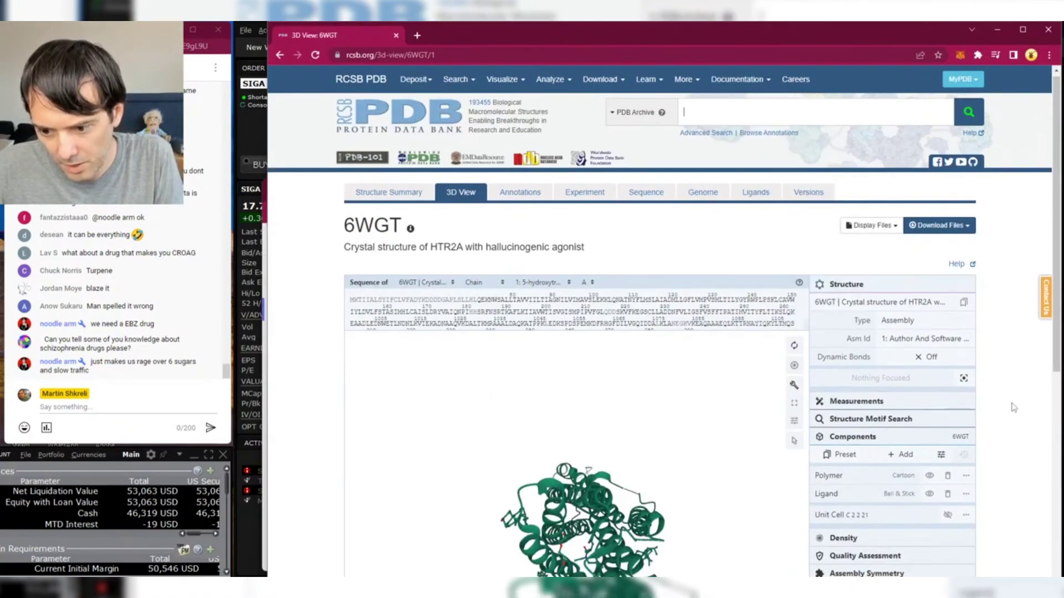
{"action": "scroll", "coordinate": [1022, 413], "scroll_direction": "down", "scroll_amount": 3}
{"action": "scroll", "coordinate": [556, 243], "scroll_direction": "up", "scroll_amount": 3}
{"action": "left_click", "coordinate": [280, 55]}
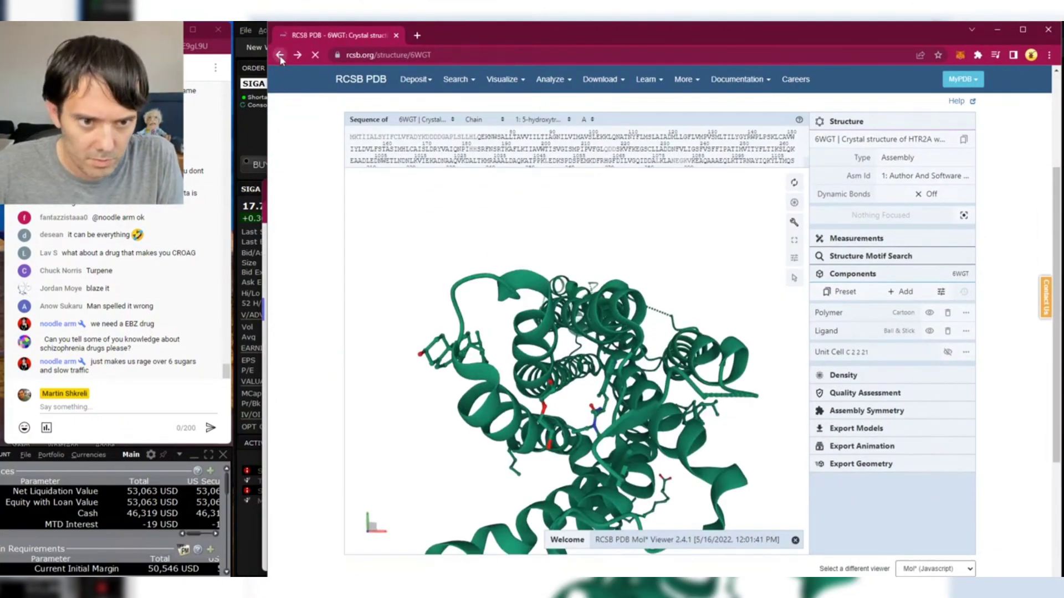
{"action": "left_click", "coordinate": [452, 437]}
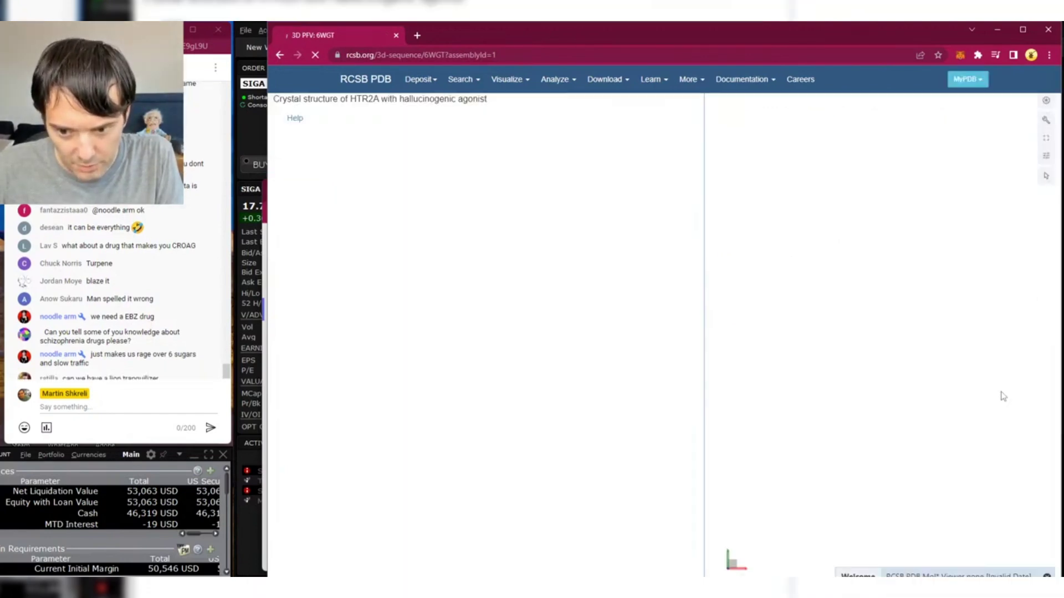
{"action": "left_click", "coordinate": [311, 73]}
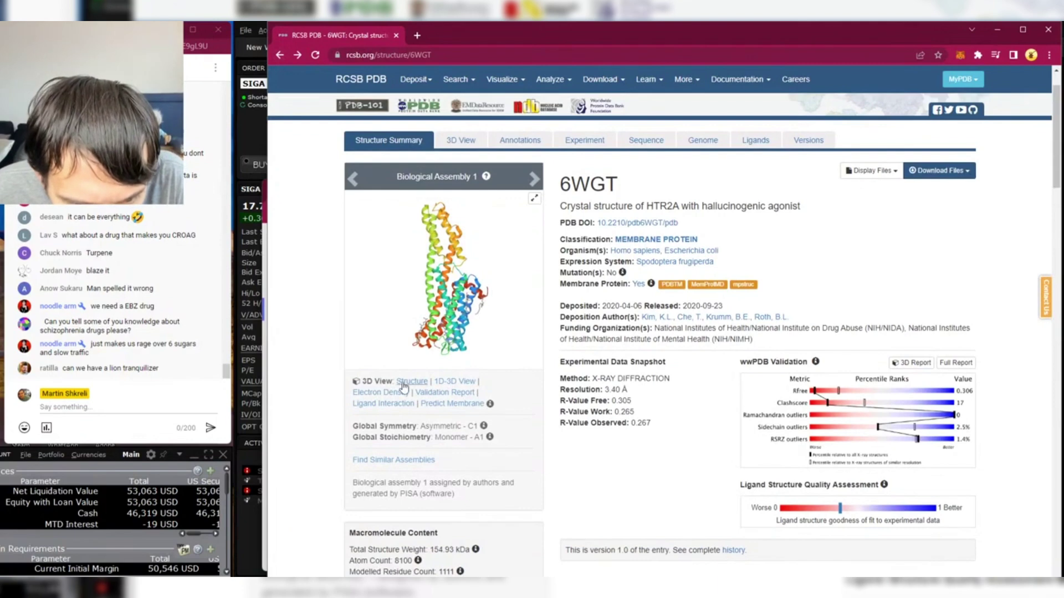
{"action": "left_click", "coordinate": [410, 381]}
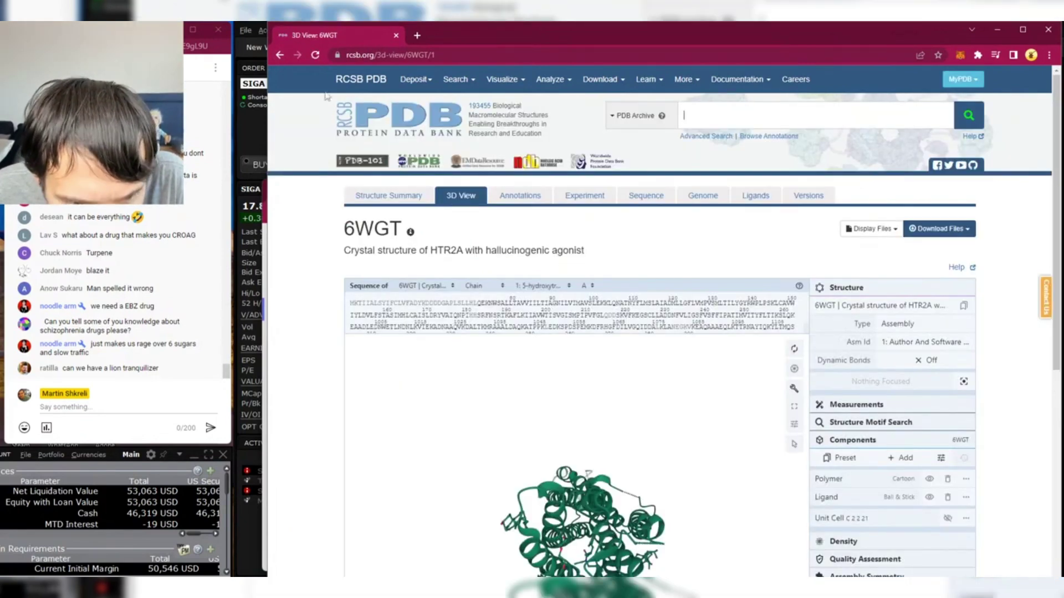
{"action": "left_click", "coordinate": [280, 55]}
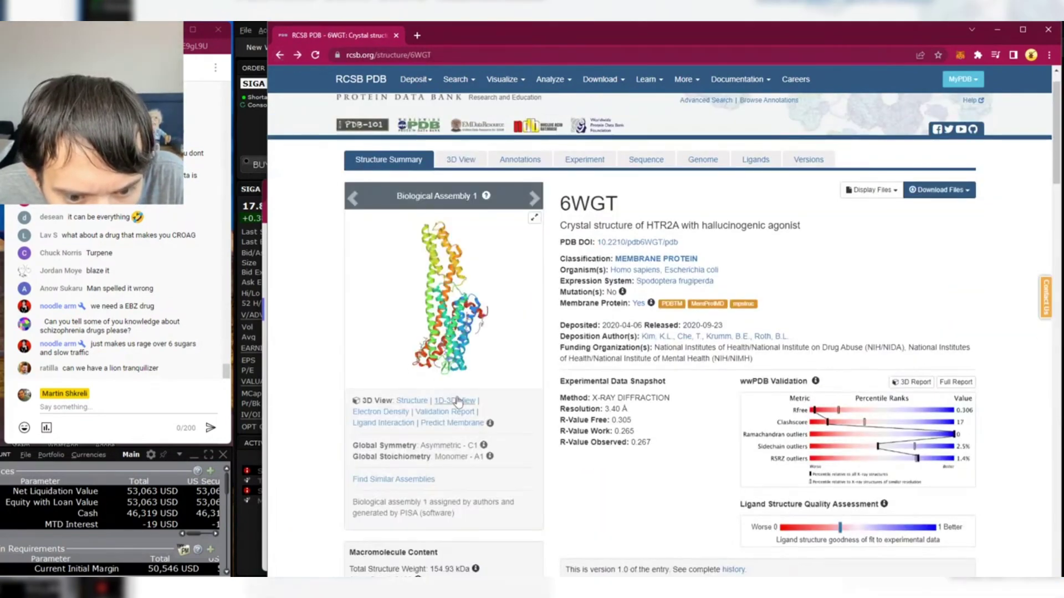
{"action": "left_click", "coordinate": [458, 400]}
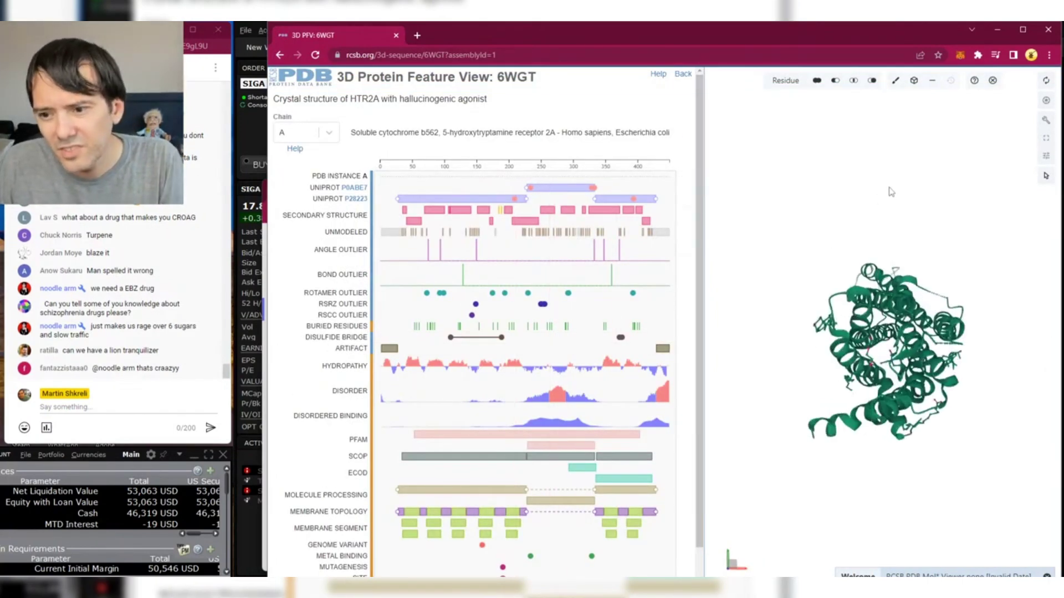
- Rotate the Mol* model, reset the view and select the agonist to mark its contacting residues
{"action": "scroll", "coordinate": [917, 408], "scroll_direction": "up", "scroll_amount": 5}
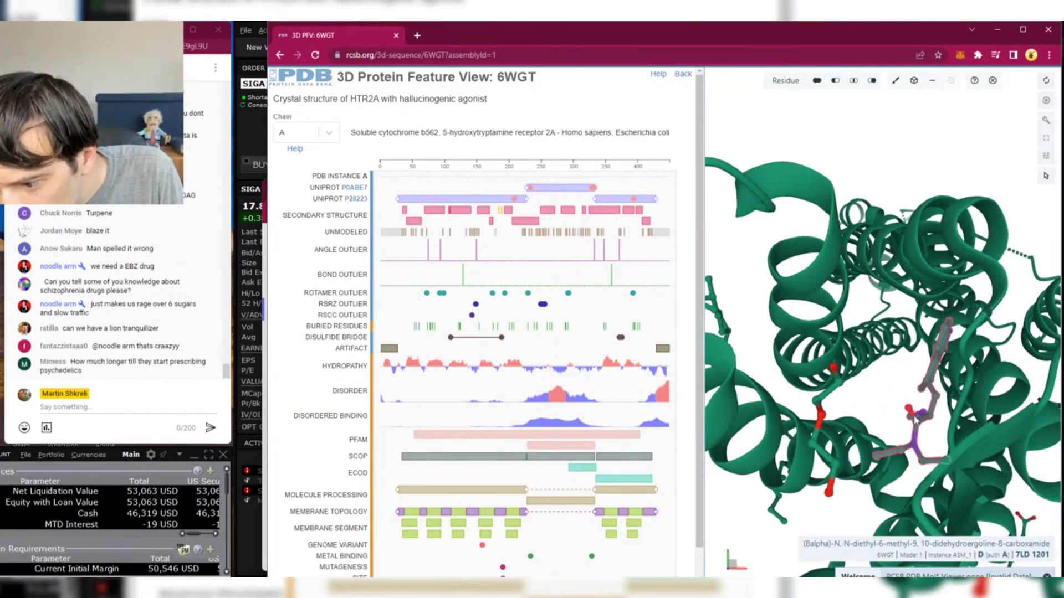
{"action": "left_click_drag", "start_coordinate": [915, 420], "coordinate": [859, 333]}
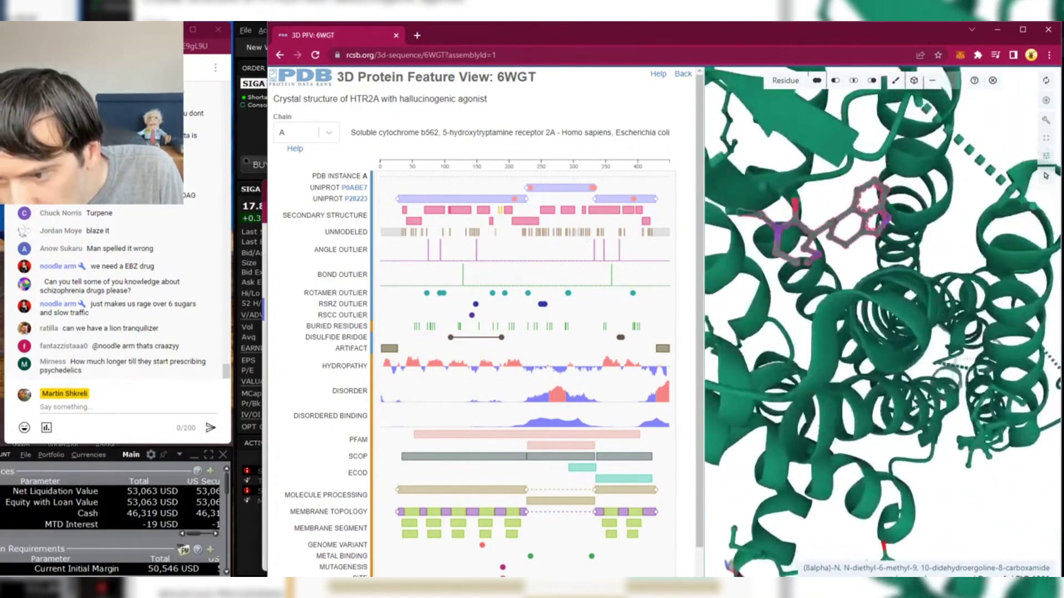
{"action": "left_click_drag", "start_coordinate": [912, 402], "coordinate": [992, 410]}
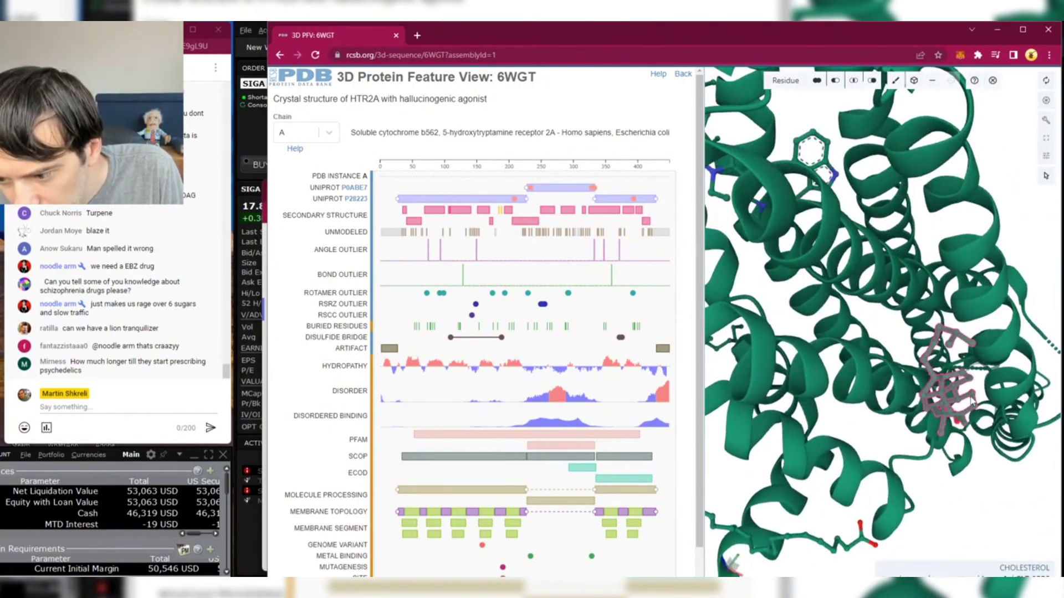
{"action": "left_click", "coordinate": [810, 154]}
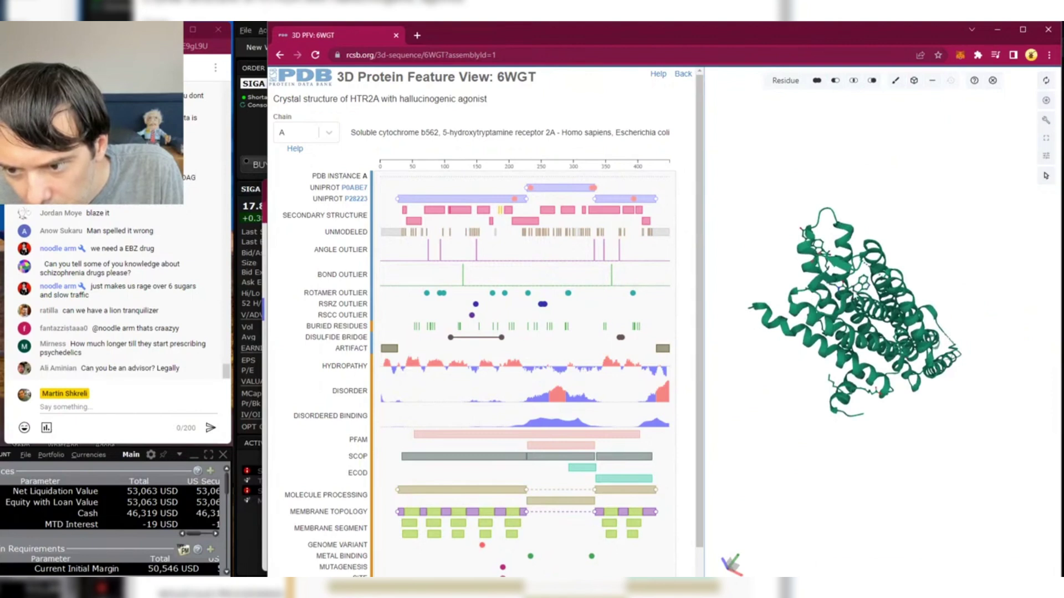
{"action": "left_click", "coordinate": [856, 285]}
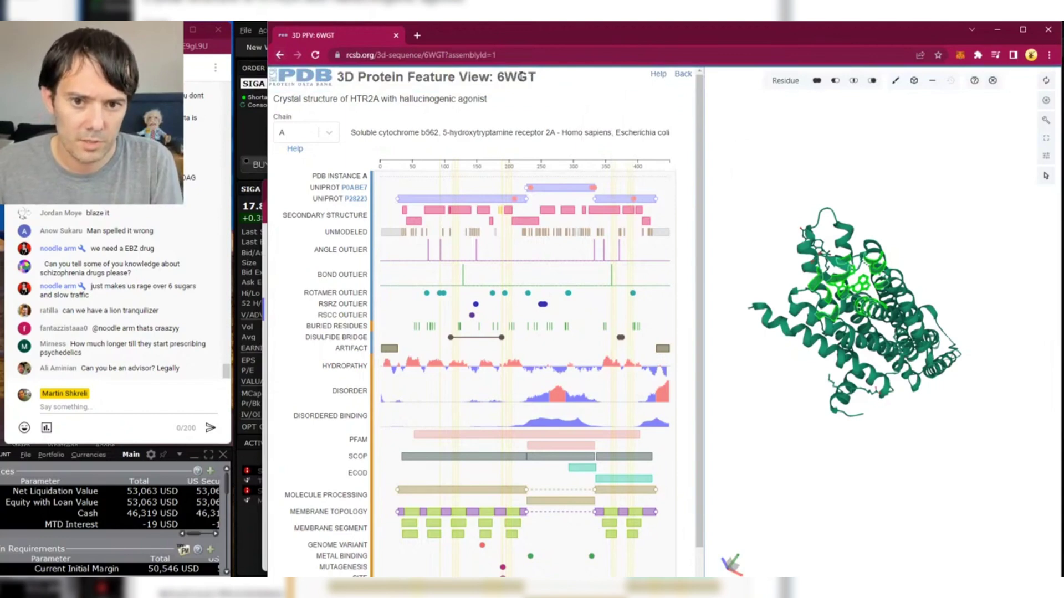
- Close the RCSB PDB window and bring up Task View with Win+Tab
{"action": "double_click", "coordinate": [520, 76]}
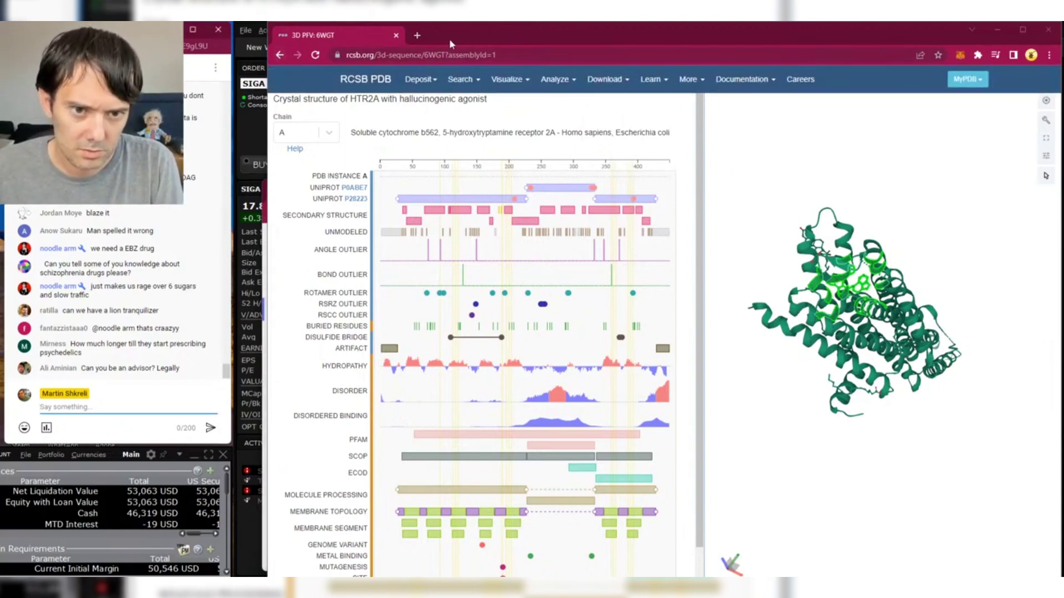
{"action": "left_click", "coordinate": [1045, 31]}
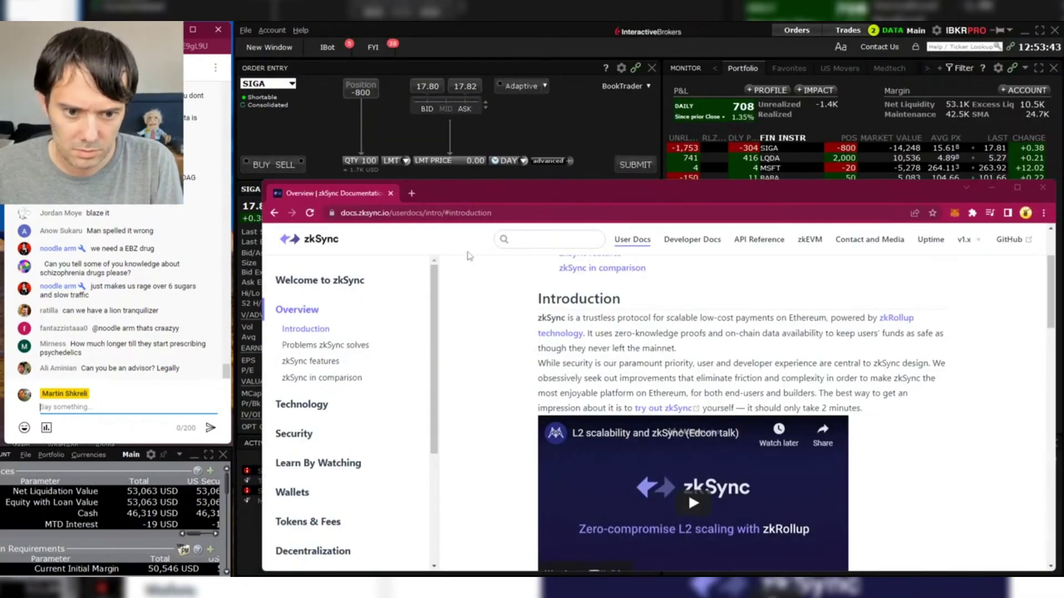
{"action": "key", "text": "super+Tab"}
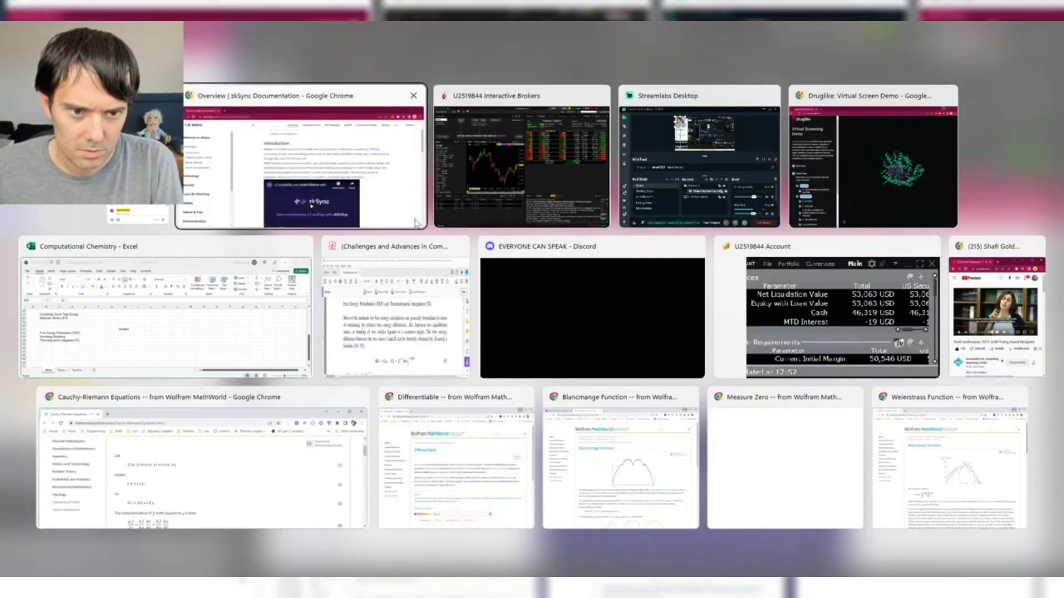
- Bring Druglike forward, reload the 6WGT target and scroll its three 5-HT2A receptor chains
{"action": "left_click", "coordinate": [834, 175]}
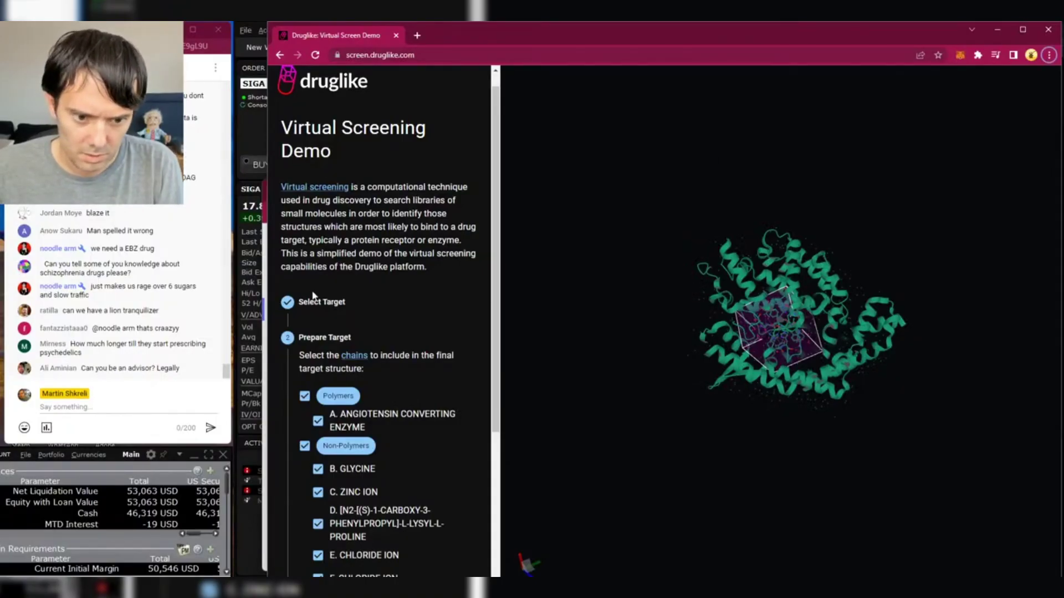
{"action": "left_click", "coordinate": [297, 301]}
{"action": "left_click", "coordinate": [601, 297]}
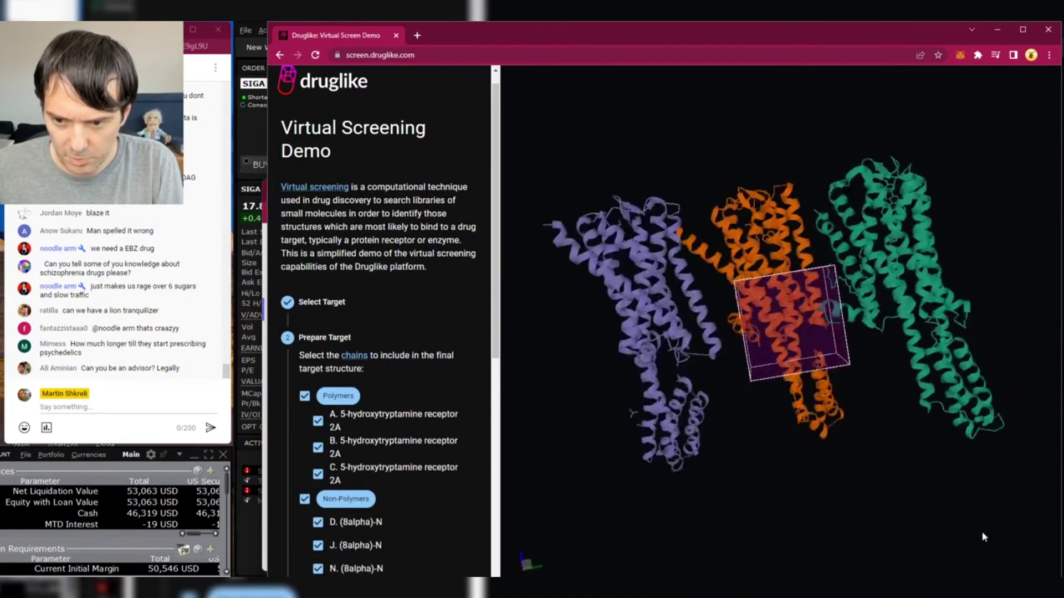
{"action": "scroll", "coordinate": [438, 401], "scroll_direction": "down", "scroll_amount": 1}
{"action": "scroll", "coordinate": [439, 402], "scroll_direction": "down", "scroll_amount": 1}
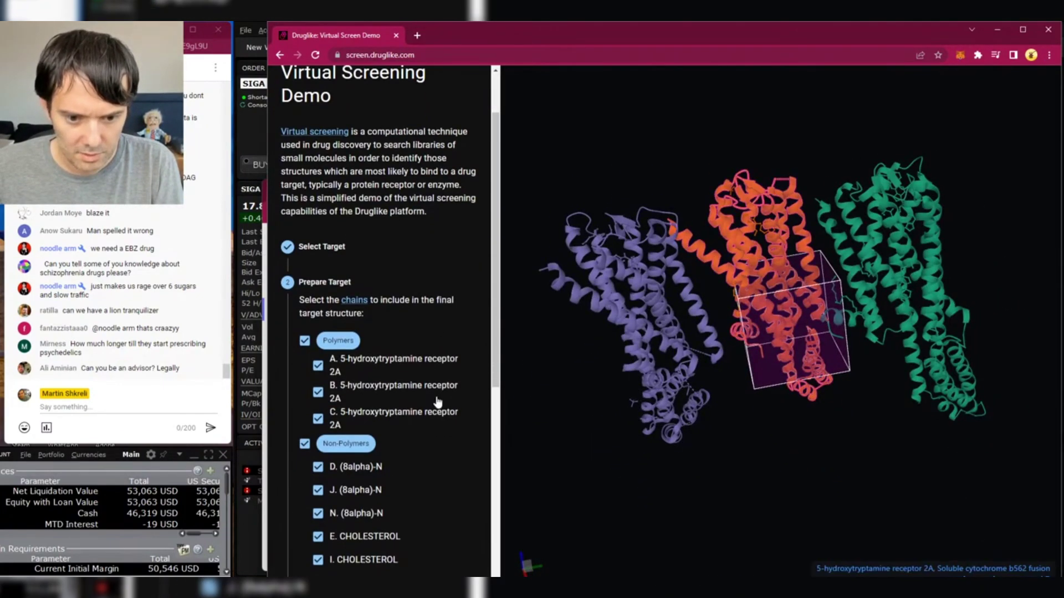
{"action": "scroll", "coordinate": [419, 390], "scroll_direction": "down", "scroll_amount": 7}
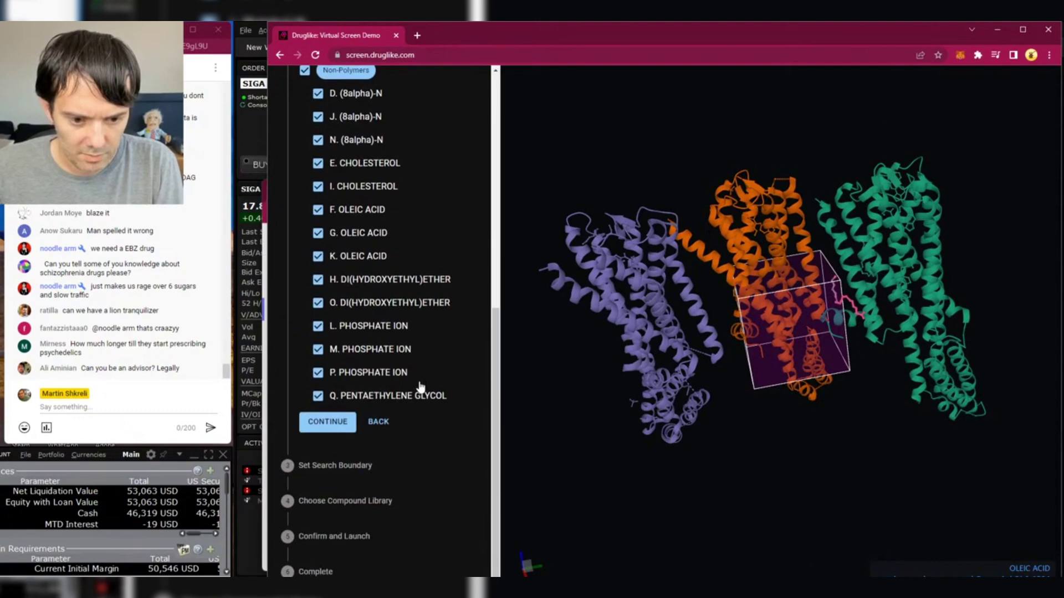
{"action": "scroll", "coordinate": [427, 398], "scroll_direction": "up", "scroll_amount": 5}
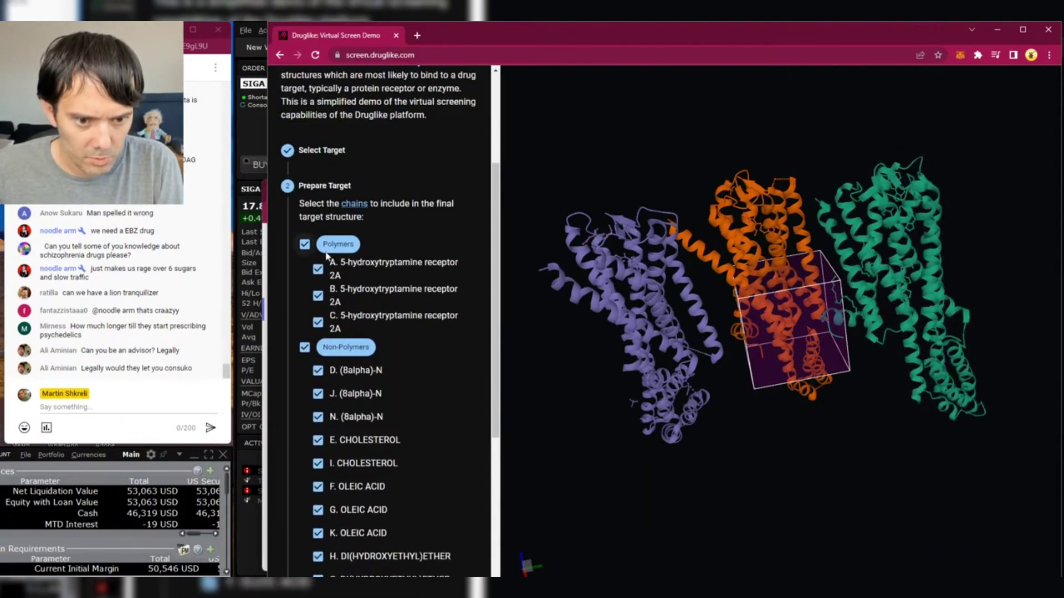
{"action": "scroll", "coordinate": [376, 321], "scroll_direction": "down", "scroll_amount": 4}
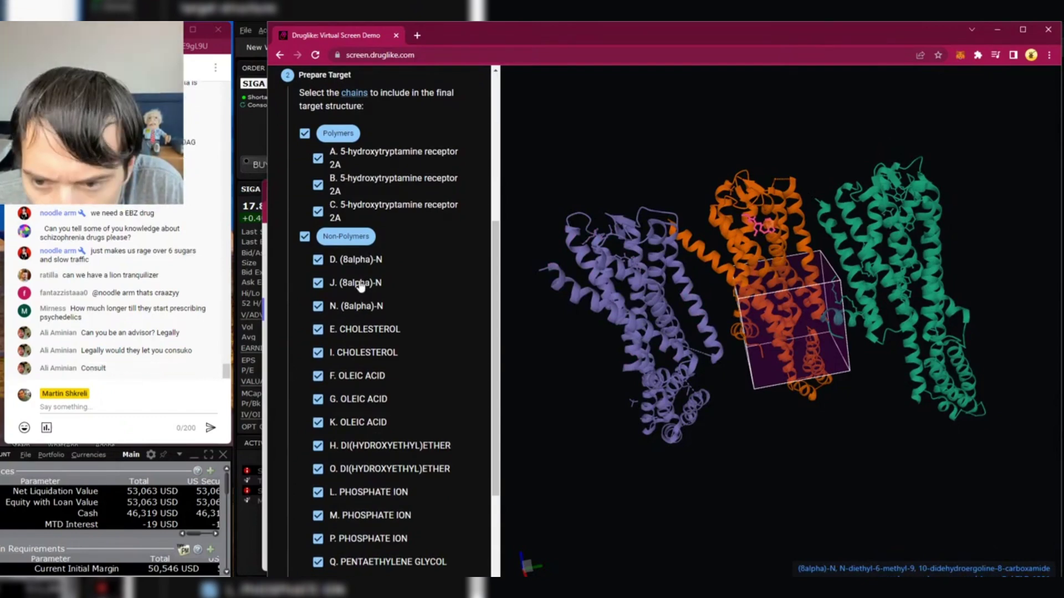
- Toggle ligand chain J, then rotate and zoom the viewer to centre on the bound ligand
{"action": "left_click", "coordinate": [361, 285]}
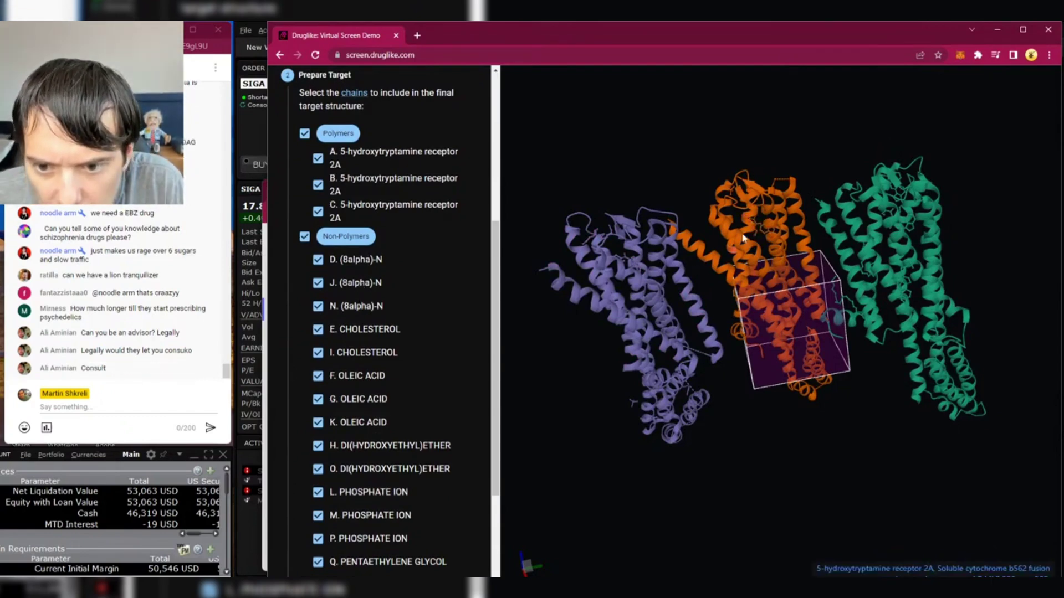
{"action": "left_click_drag", "start_coordinate": [726, 322], "coordinate": [736, 305]}
{"action": "scroll", "coordinate": [777, 370], "scroll_direction": "up", "scroll_amount": 10}
{"action": "scroll", "coordinate": [695, 259], "scroll_direction": "up", "scroll_amount": 10}
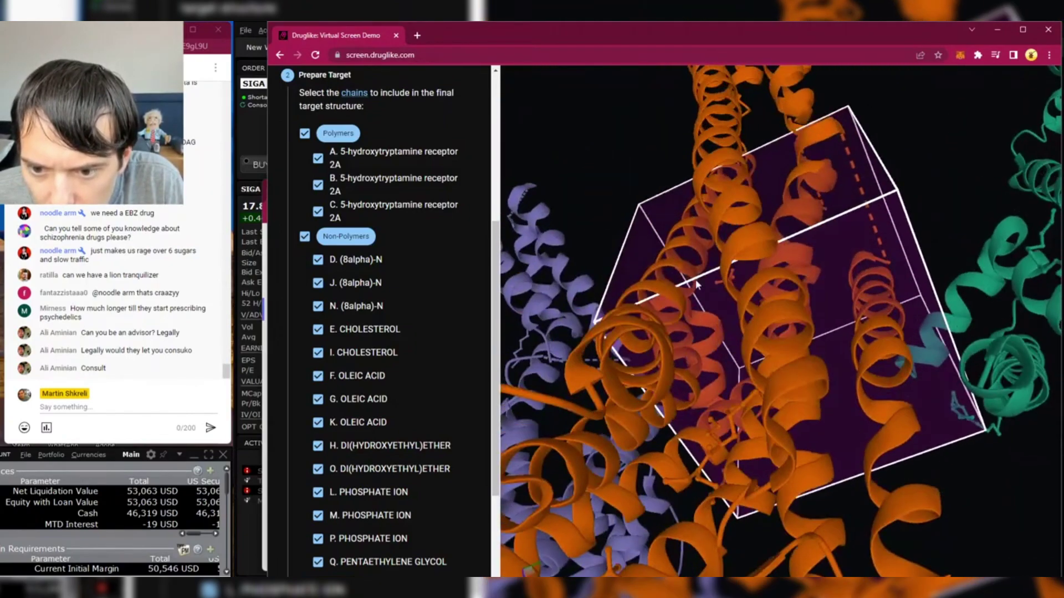
{"action": "scroll", "coordinate": [758, 467], "scroll_direction": "up", "scroll_amount": 3}
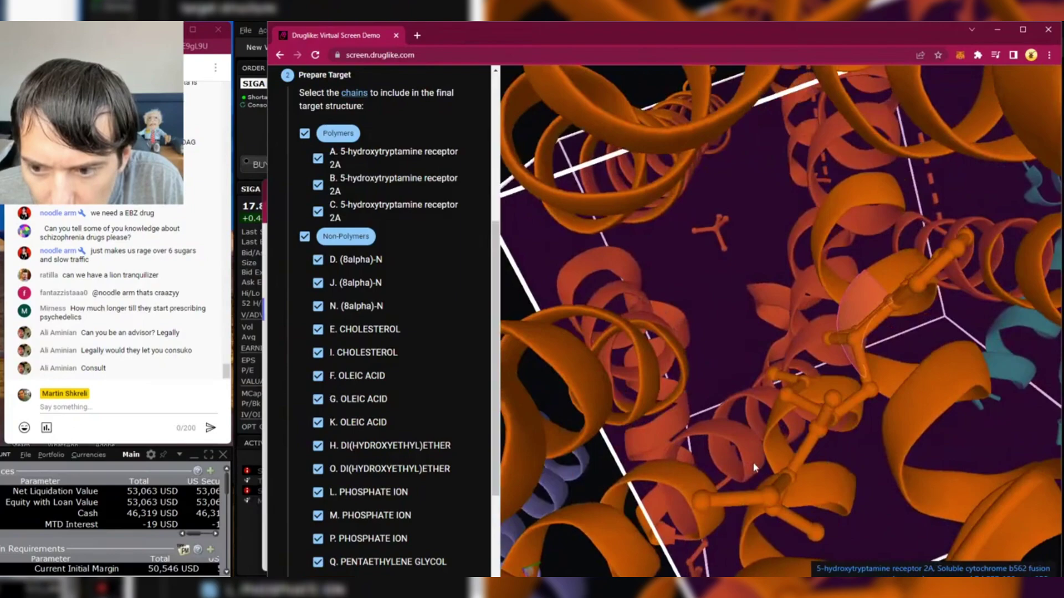
{"action": "left_click_drag", "start_coordinate": [892, 265], "coordinate": [916, 288]}
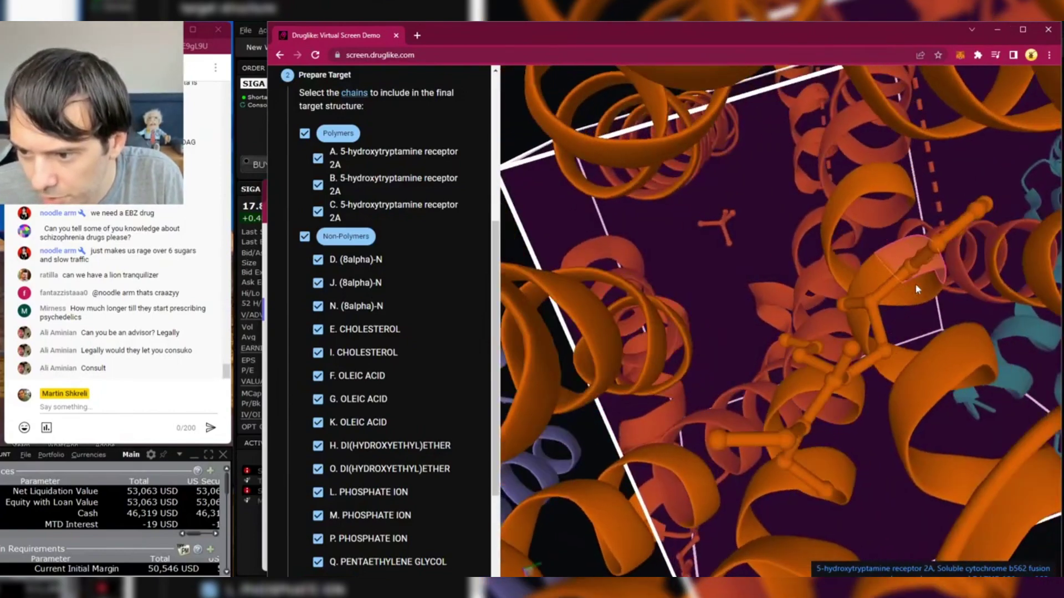
{"action": "left_click", "coordinate": [929, 235]}
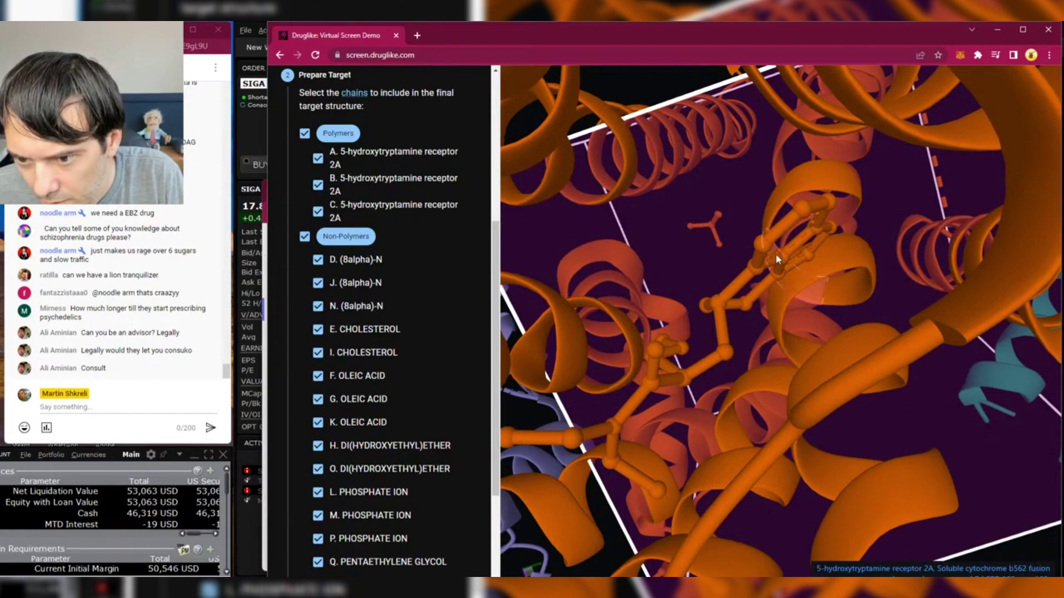
{"action": "left_click", "coordinate": [720, 317]}
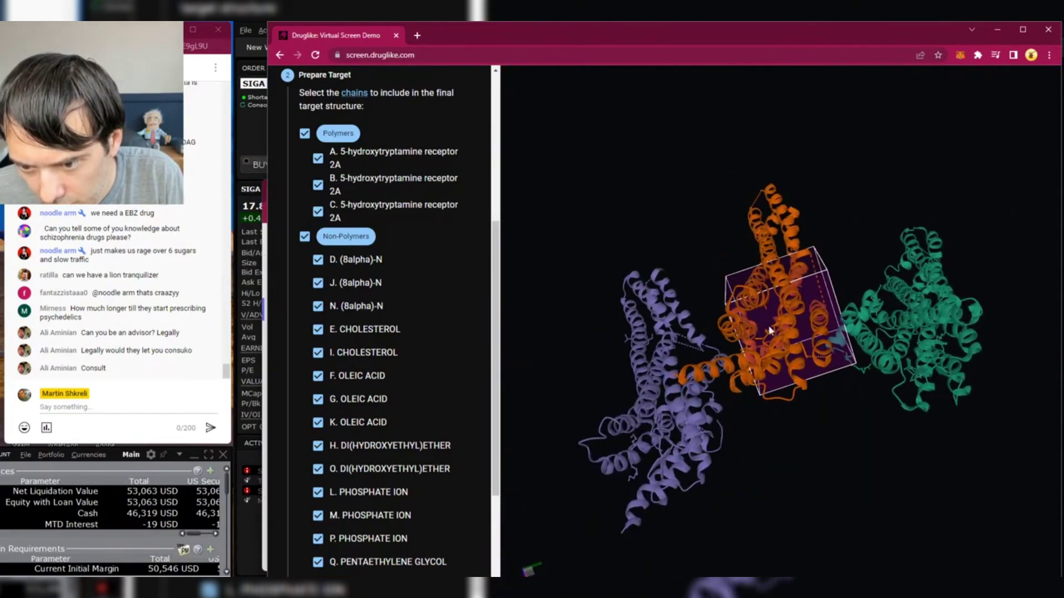
- Turn the bounding box and receptor chains to a new angle and refocus on the ligand
{"action": "scroll", "coordinate": [769, 339], "scroll_direction": "up", "scroll_amount": 5}
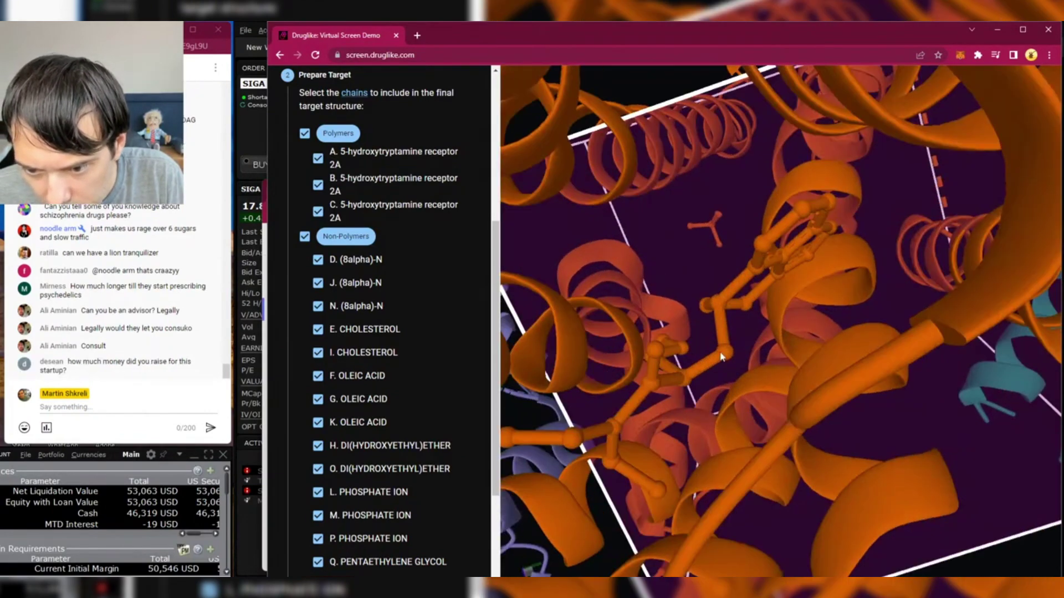
{"action": "scroll", "coordinate": [729, 354], "scroll_direction": "down", "scroll_amount": 4}
{"action": "scroll", "coordinate": [740, 345], "scroll_direction": "up", "scroll_amount": 5}
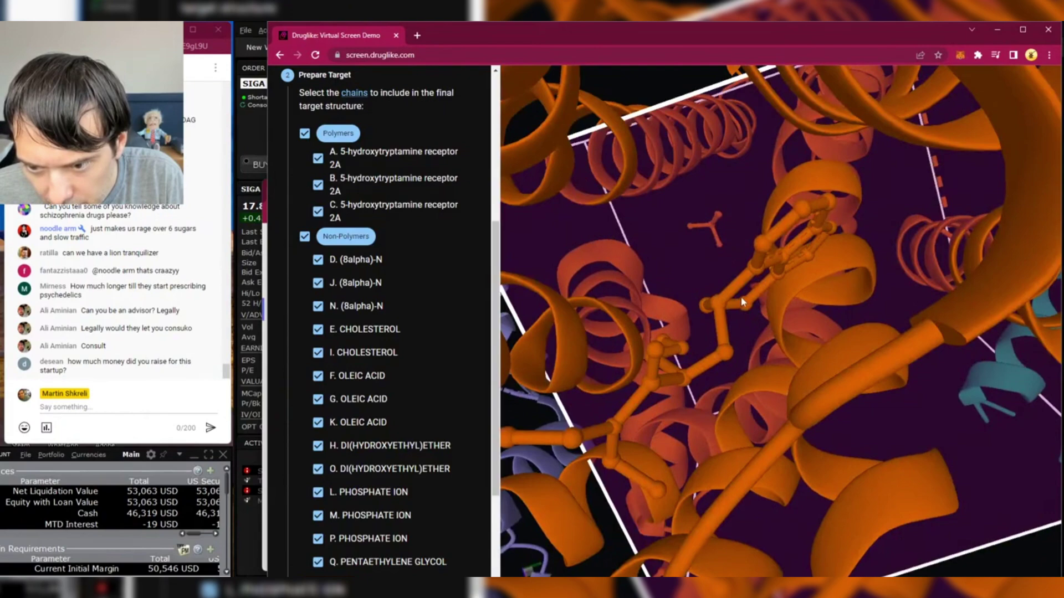
{"action": "scroll", "coordinate": [741, 294], "scroll_direction": "down", "scroll_amount": 5}
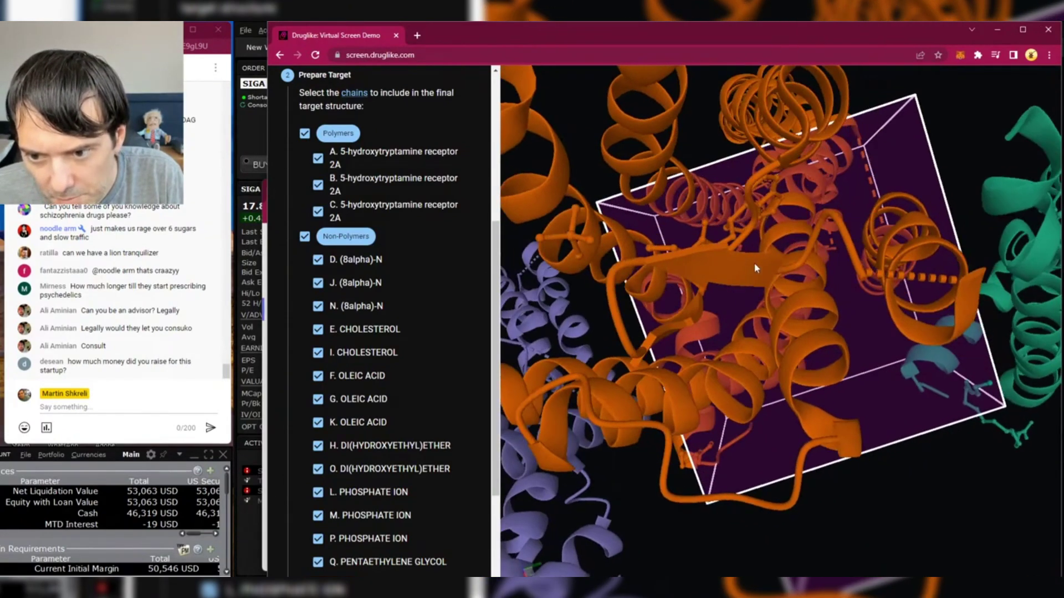
{"action": "left_click_drag", "start_coordinate": [755, 268], "coordinate": [742, 272]}
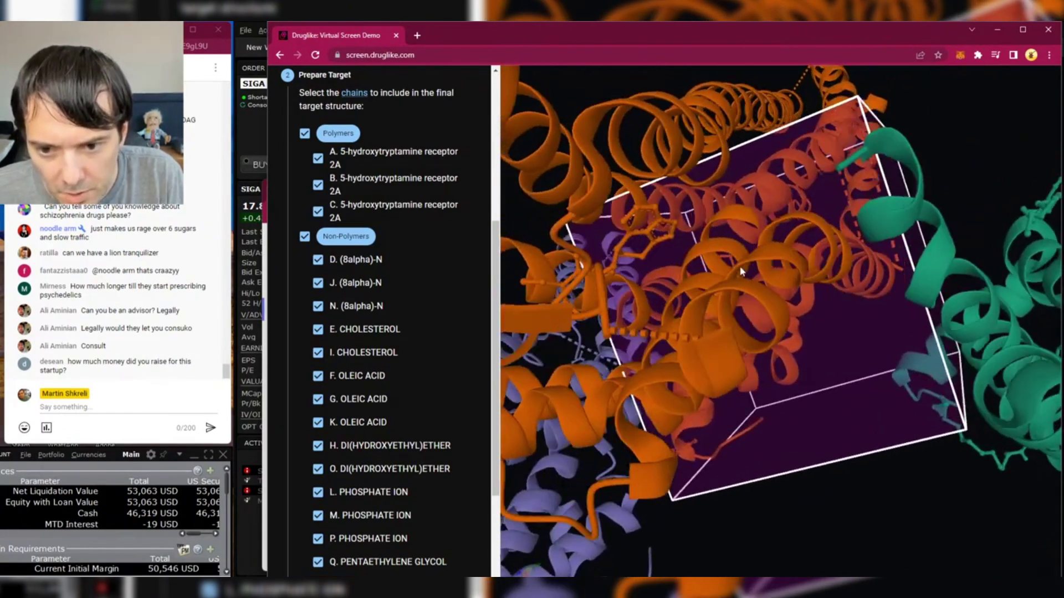
{"action": "scroll", "coordinate": [720, 316], "scroll_direction": "down", "scroll_amount": 5}
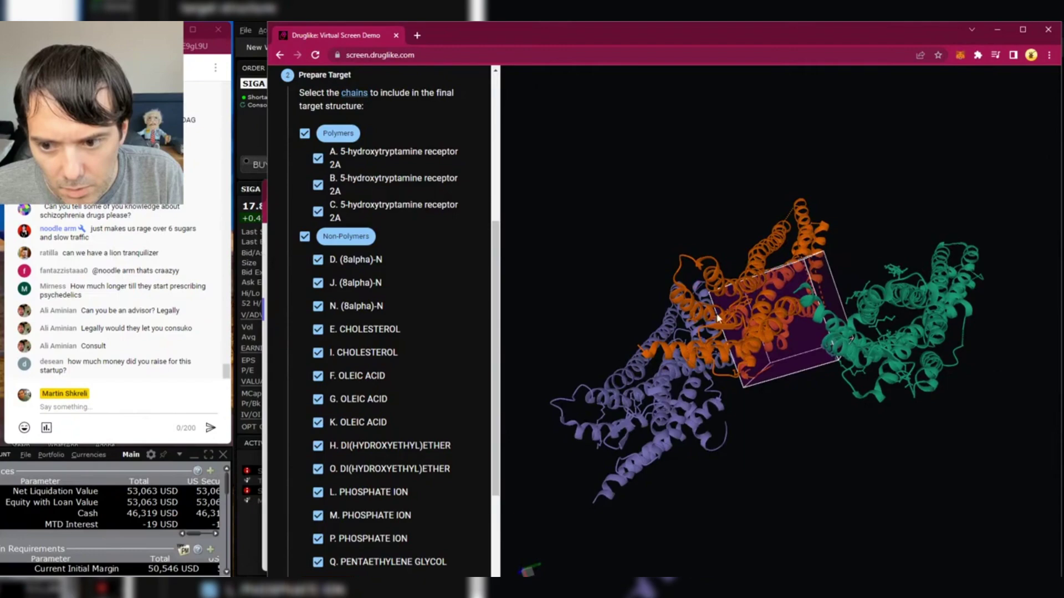
{"action": "scroll", "coordinate": [716, 310], "scroll_direction": "up", "scroll_amount": 5}
{"action": "scroll", "coordinate": [748, 291], "scroll_direction": "up", "scroll_amount": 3}
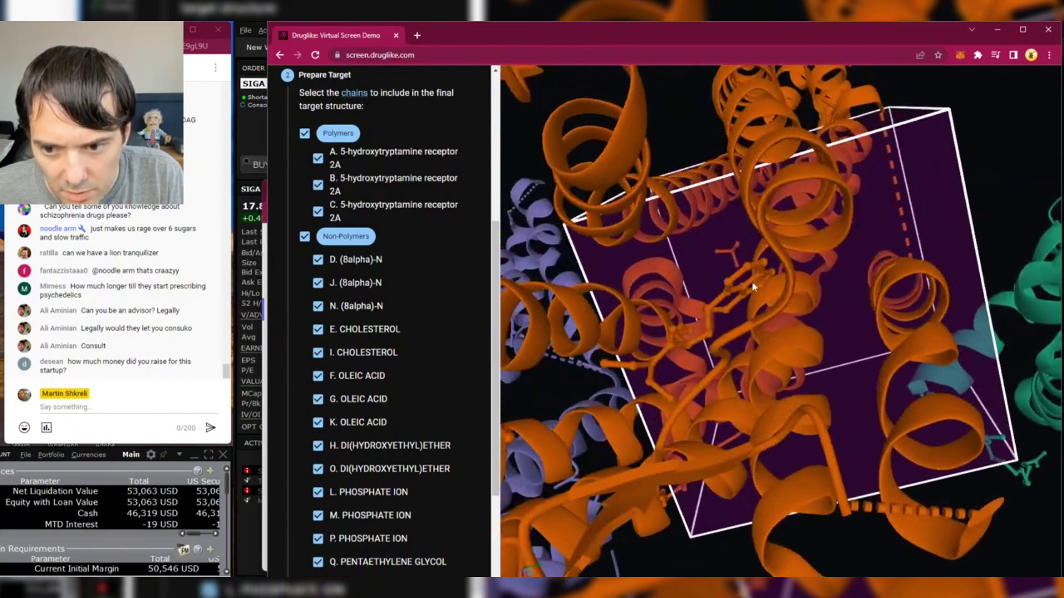
{"action": "left_click", "coordinate": [754, 287]}
- Rotate in close to the ligand and the corner of the bounding box
{"action": "scroll", "coordinate": [731, 321], "scroll_direction": "down", "scroll_amount": 4}
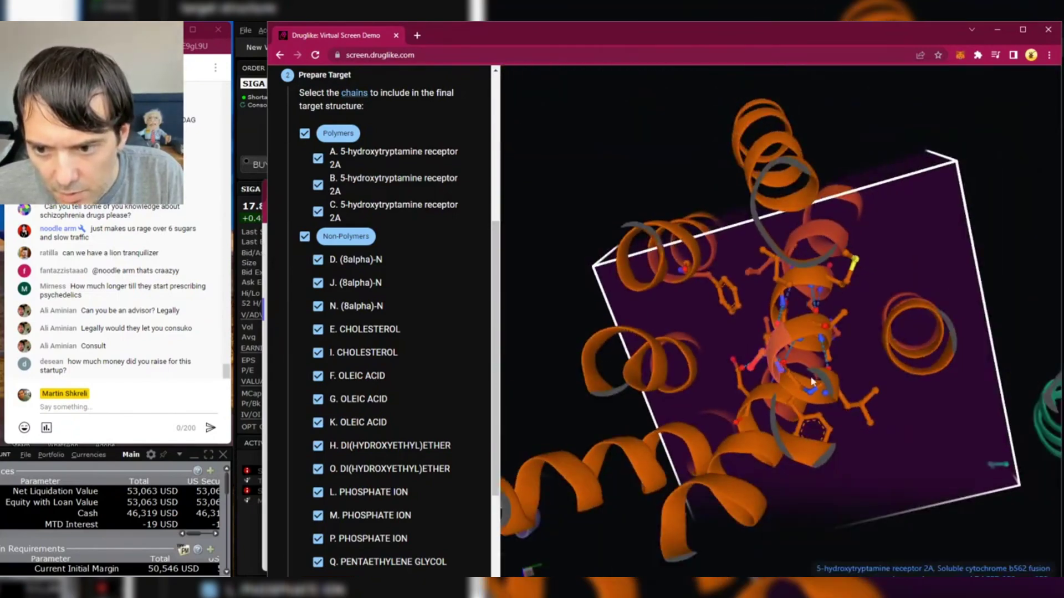
{"action": "scroll", "coordinate": [724, 333], "scroll_direction": "down", "scroll_amount": 4}
{"action": "scroll", "coordinate": [753, 311], "scroll_direction": "up", "scroll_amount": 6}
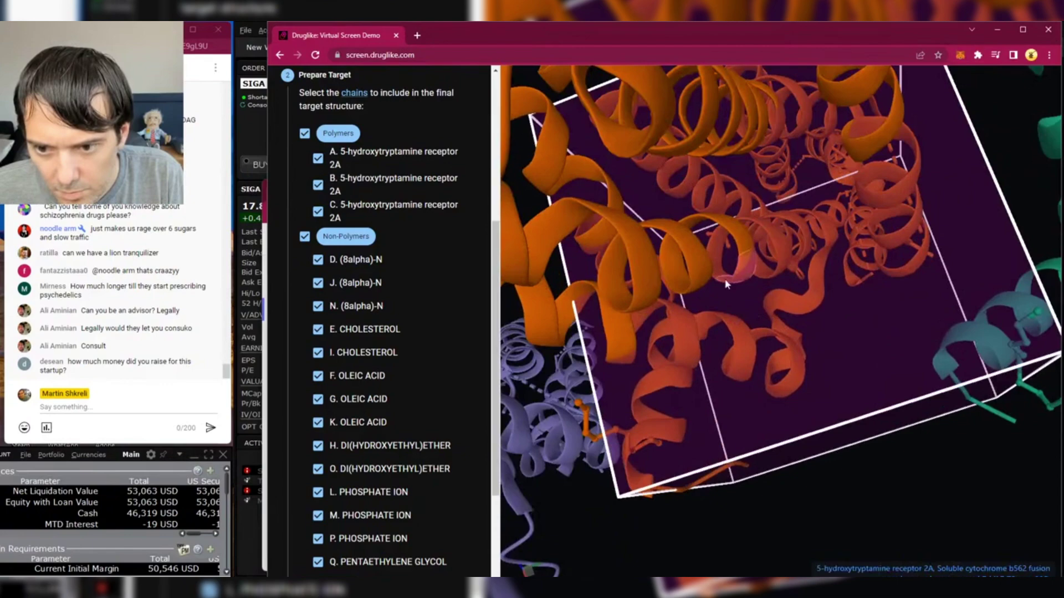
{"action": "scroll", "coordinate": [727, 284], "scroll_direction": "up", "scroll_amount": 4}
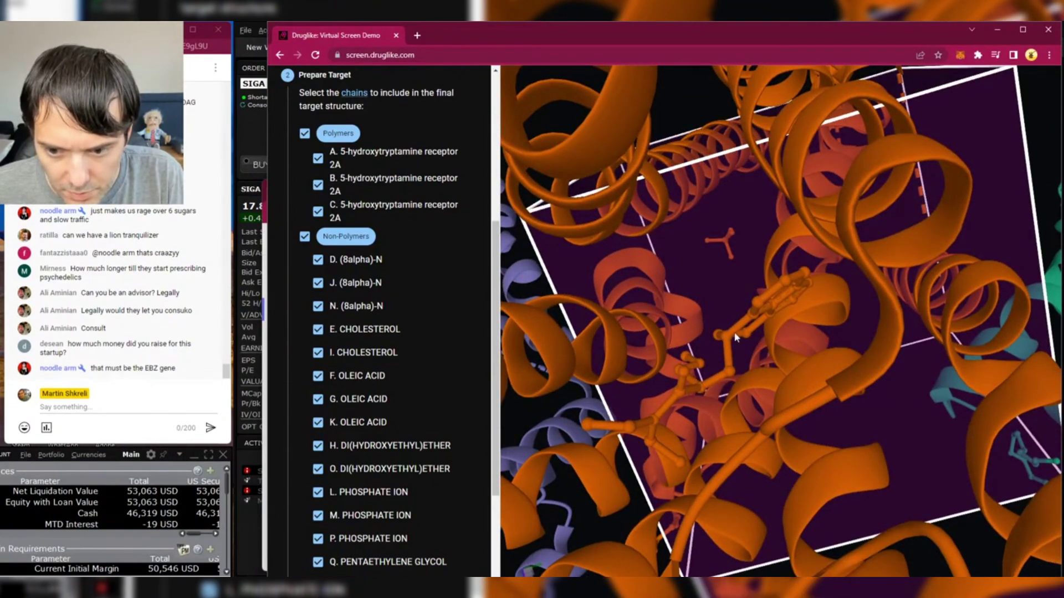
{"action": "left_click_drag", "start_coordinate": [735, 336], "coordinate": [738, 329]}
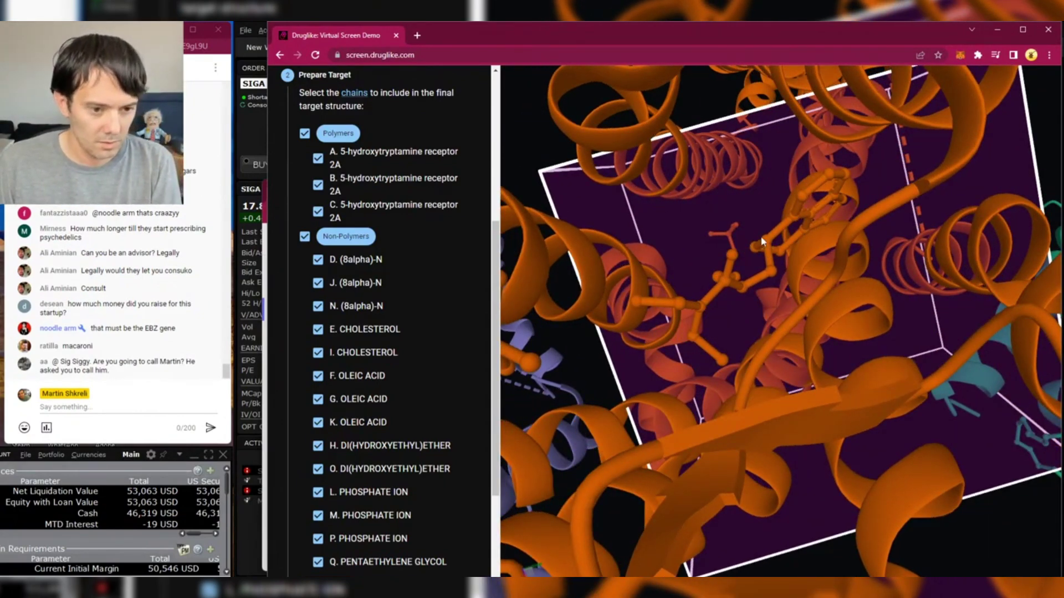
{"action": "scroll", "coordinate": [764, 218], "scroll_direction": "down", "scroll_amount": 5}
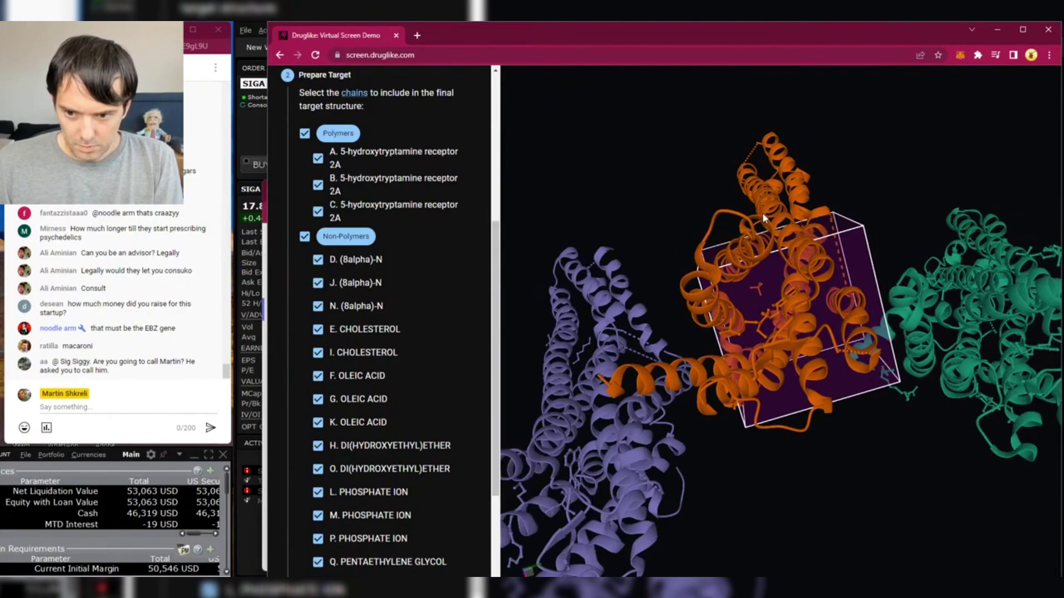
{"action": "scroll", "coordinate": [793, 277], "scroll_direction": "up", "scroll_amount": 8}
{"action": "left_click_drag", "start_coordinate": [629, 209], "coordinate": [932, 371]}
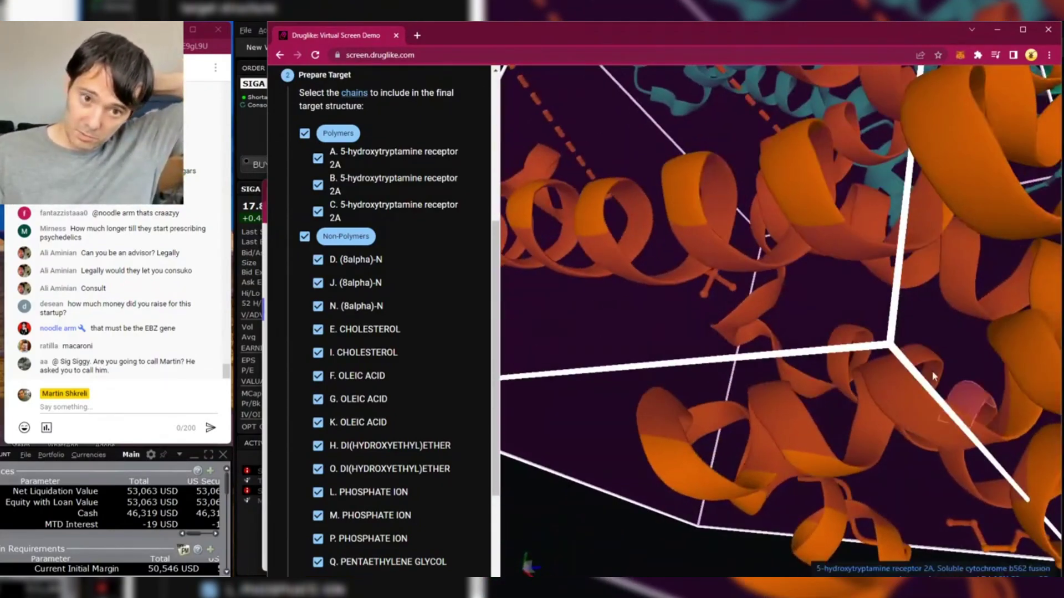
{"action": "left_click", "coordinate": [396, 37]}
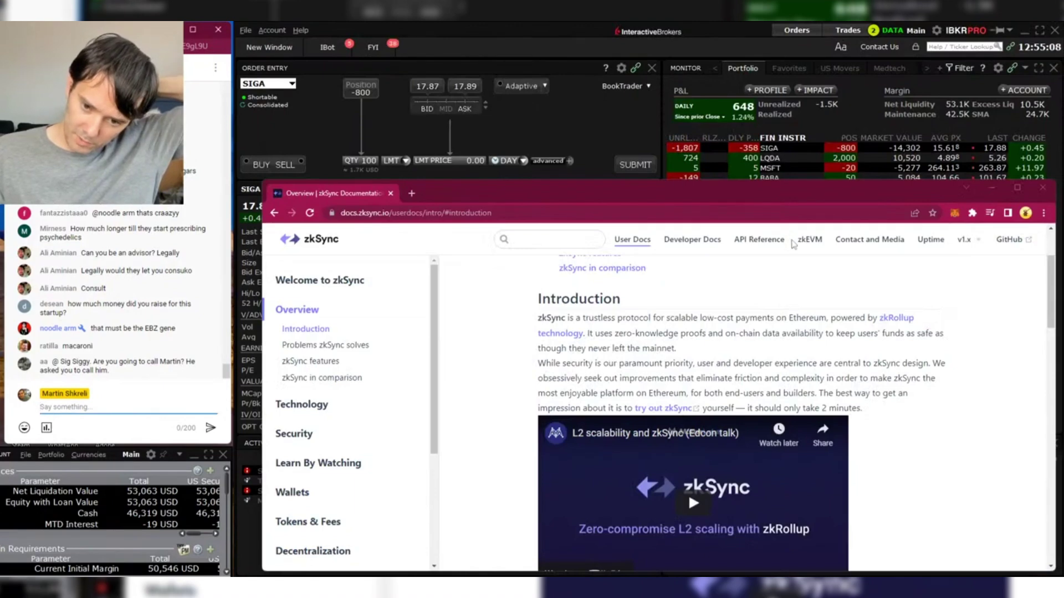
{"action": "left_click", "coordinate": [1001, 188]}
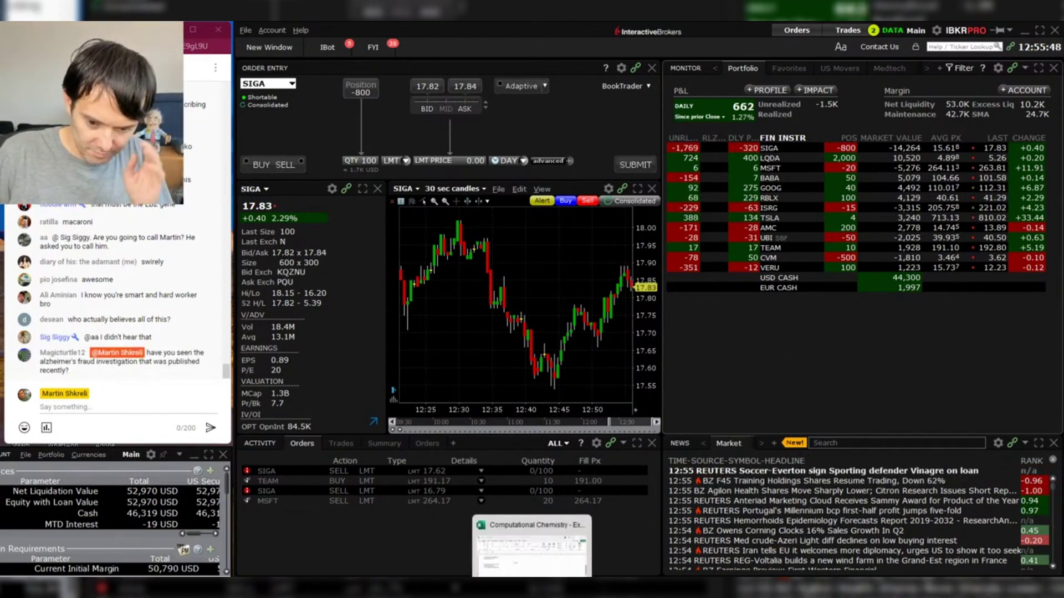
{"action": "mouse_move", "coordinate": [629, 589]}
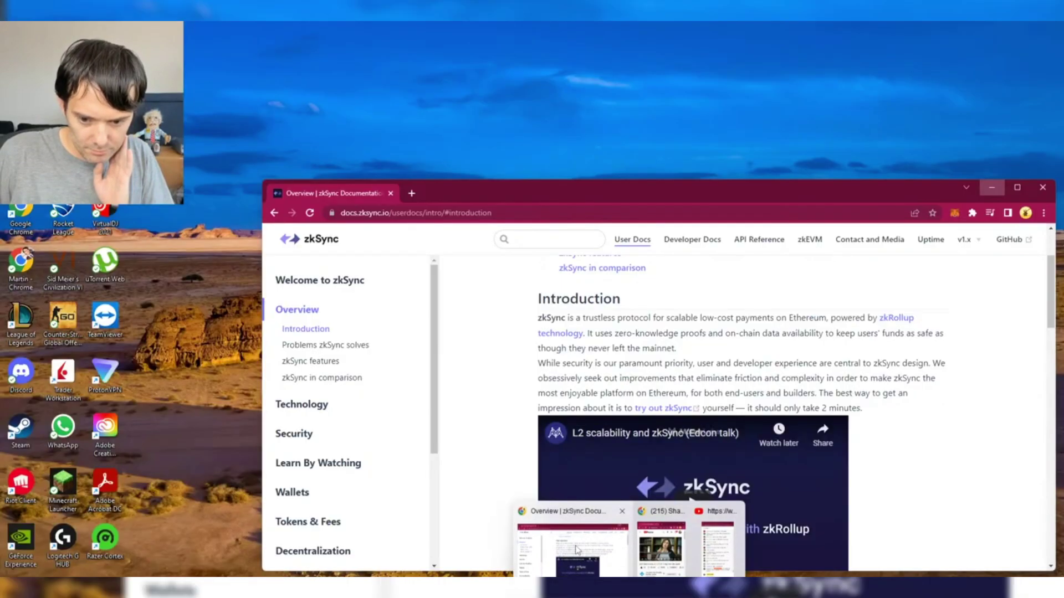
{"action": "left_click", "coordinate": [576, 551]}
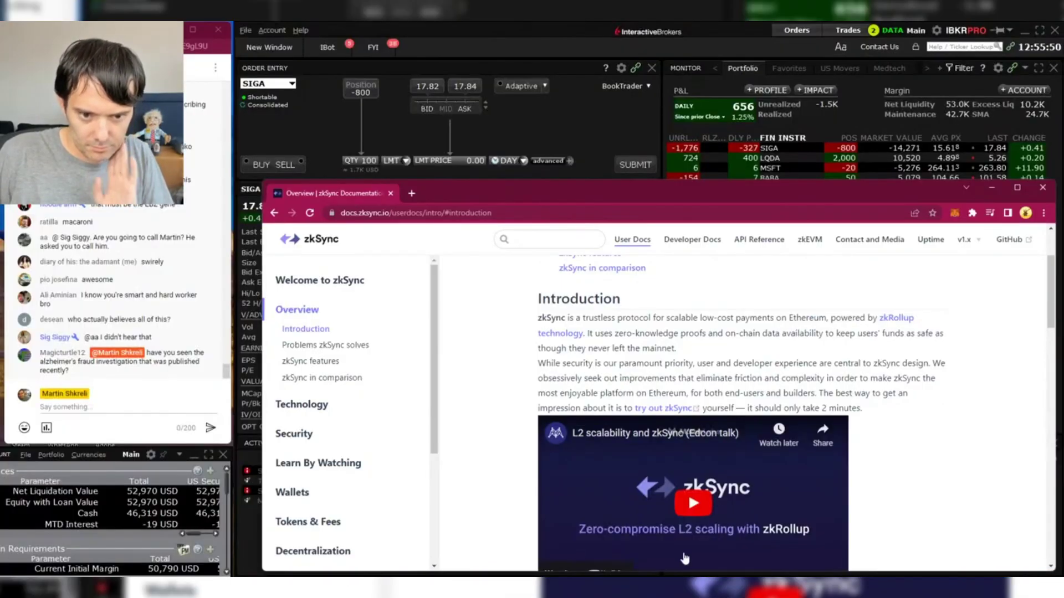
- Reload screen.druglike.com in a new window and scroll down the Prepare Target chain checklist
{"action": "key", "text": "ctrl+n"}
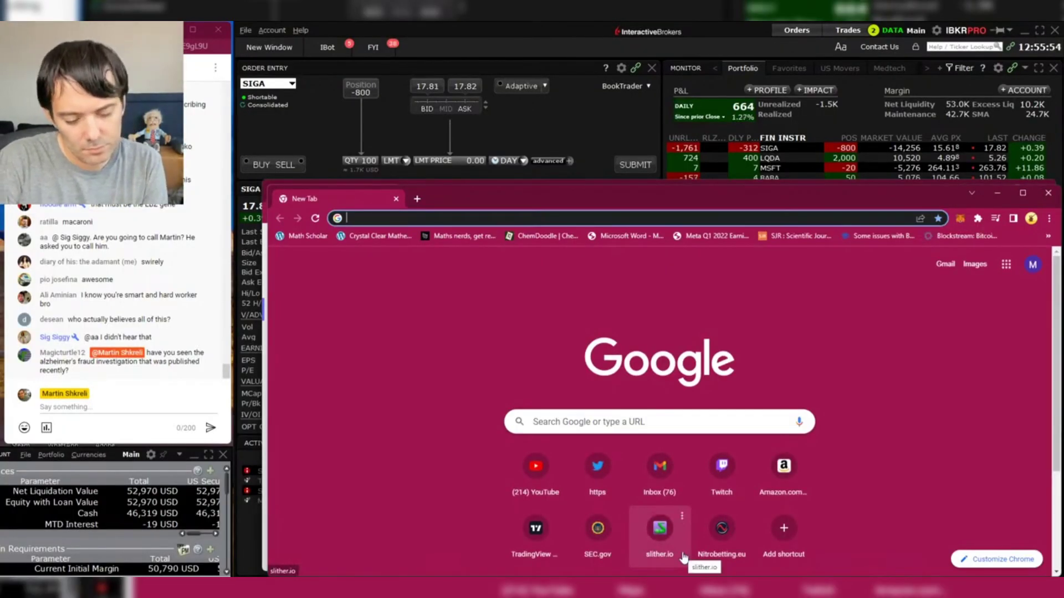
{"action": "type", "text": "screen.druglike.com"}
{"action": "key", "text": "Return"}
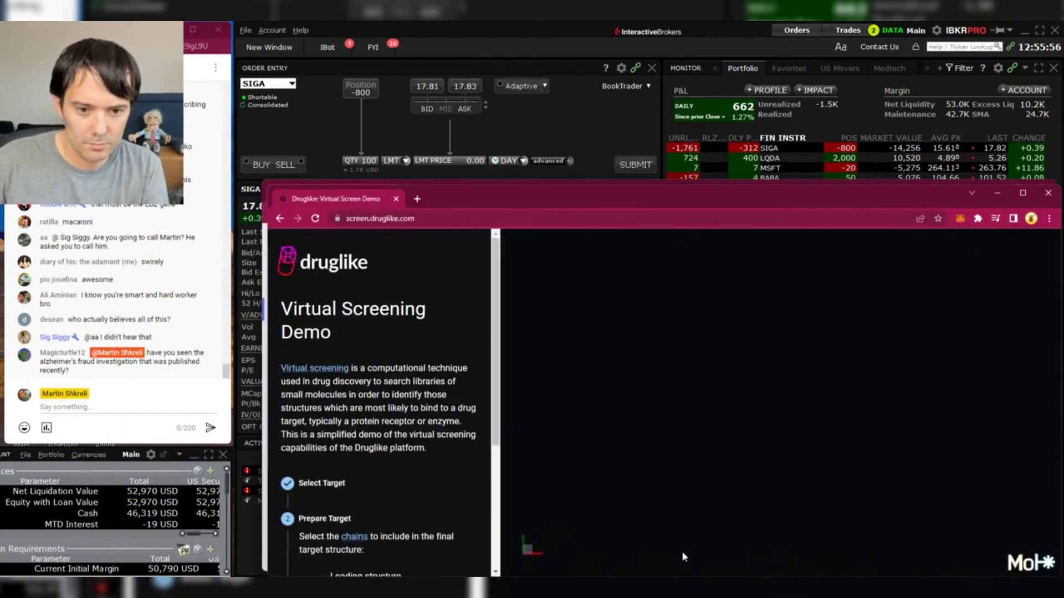
{"action": "mouse_move", "coordinate": [703, 588]}
{"action": "scroll", "coordinate": [468, 424], "scroll_direction": "down", "scroll_amount": 8}
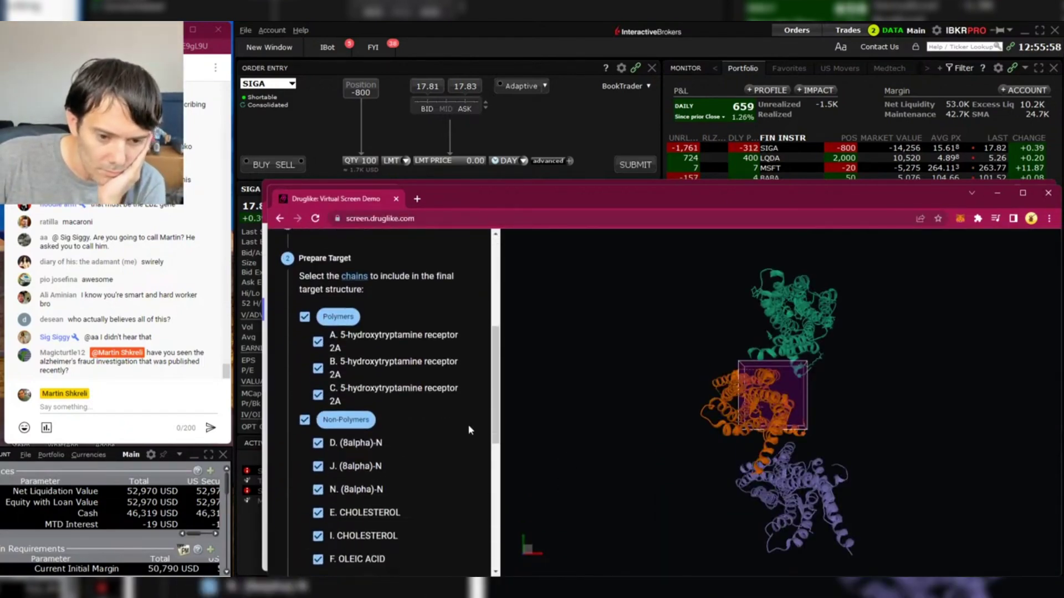
{"action": "scroll", "coordinate": [468, 425], "scroll_direction": "down", "scroll_amount": 3}
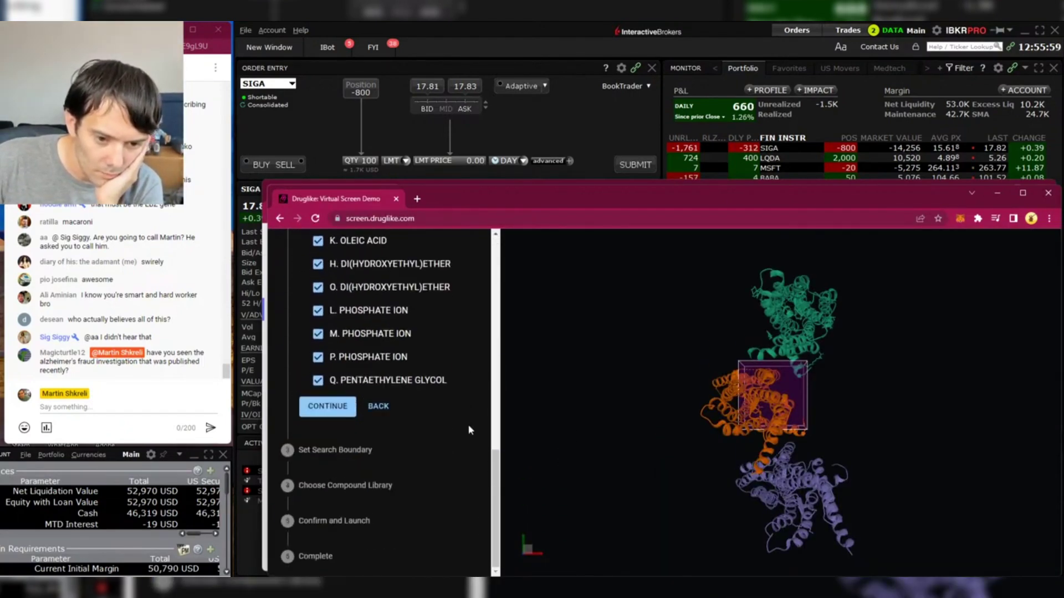
{"action": "left_click", "coordinate": [336, 414]}
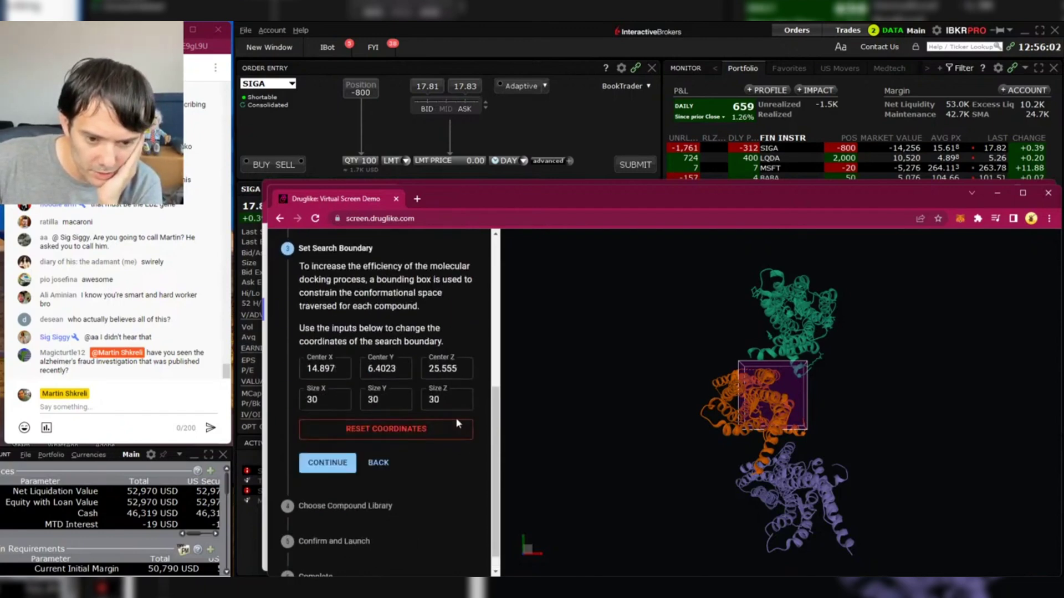
{"action": "scroll", "coordinate": [456, 417], "scroll_direction": "down", "scroll_amount": 1}
{"action": "left_click_drag", "start_coordinate": [714, 406], "coordinate": [703, 460]}
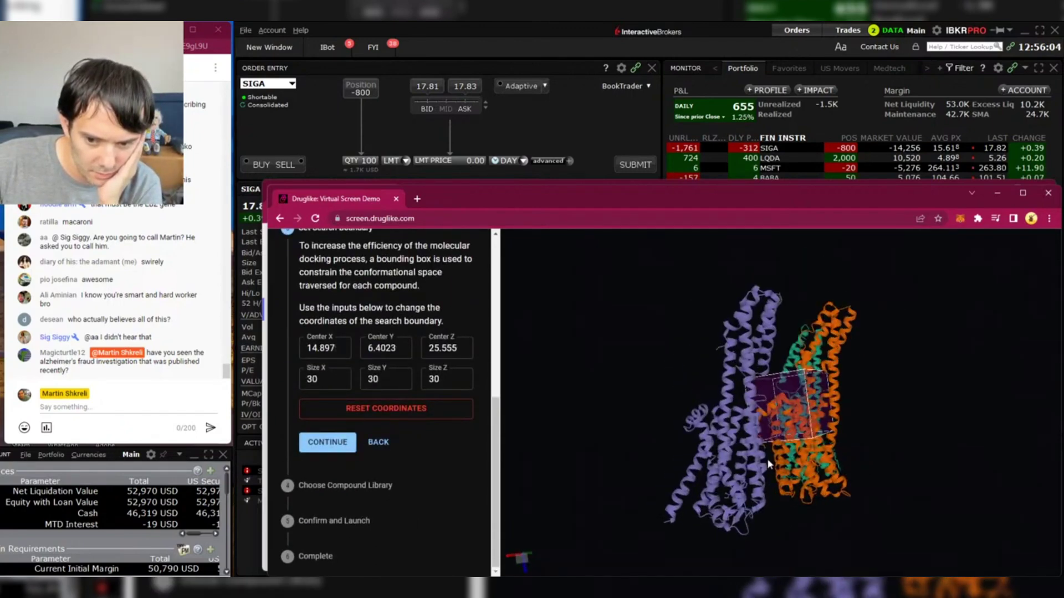
{"action": "left_click_drag", "start_coordinate": [767, 459], "coordinate": [796, 504]}
{"action": "scroll", "coordinate": [796, 504], "scroll_direction": "up", "scroll_amount": 8}
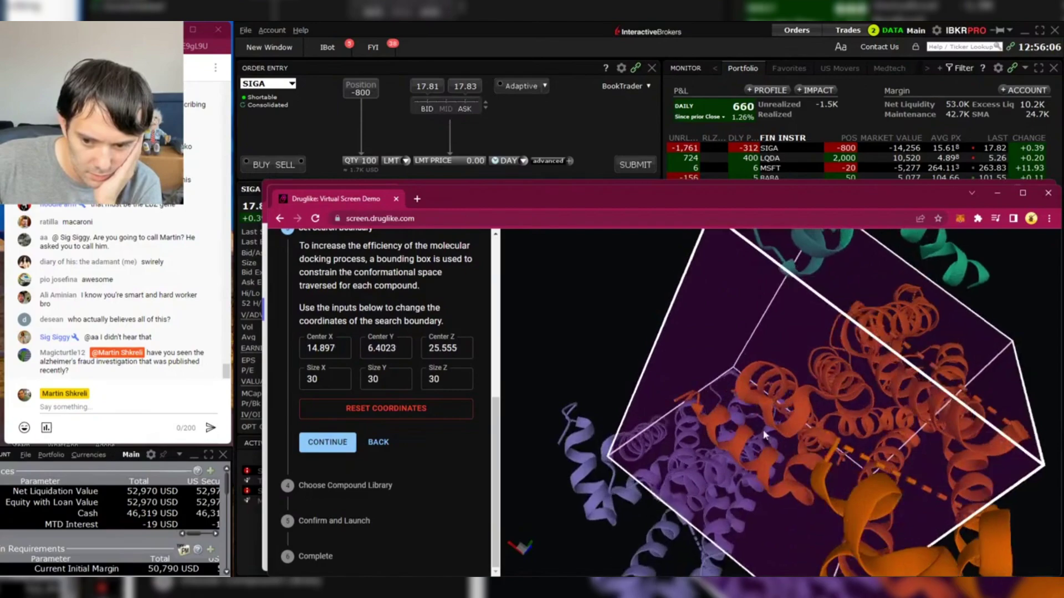
{"action": "left_click_drag", "start_coordinate": [765, 434], "coordinate": [754, 376]}
{"action": "scroll", "coordinate": [742, 471], "scroll_direction": "up", "scroll_amount": 5}
{"action": "scroll", "coordinate": [729, 474], "scroll_direction": "down", "scroll_amount": 5}
{"action": "scroll", "coordinate": [755, 432], "scroll_direction": "up", "scroll_amount": 5}
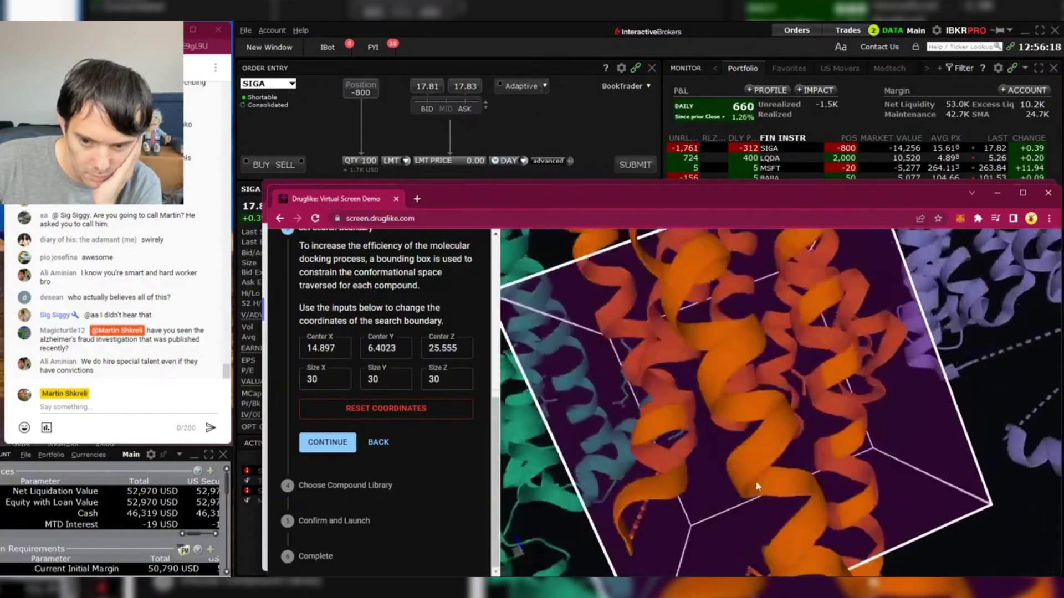
{"action": "scroll", "coordinate": [755, 487], "scroll_direction": "down", "scroll_amount": 10}
{"action": "left_click_drag", "start_coordinate": [757, 476], "coordinate": [828, 481]}
{"action": "scroll", "coordinate": [868, 474], "scroll_direction": "up", "scroll_amount": 10}
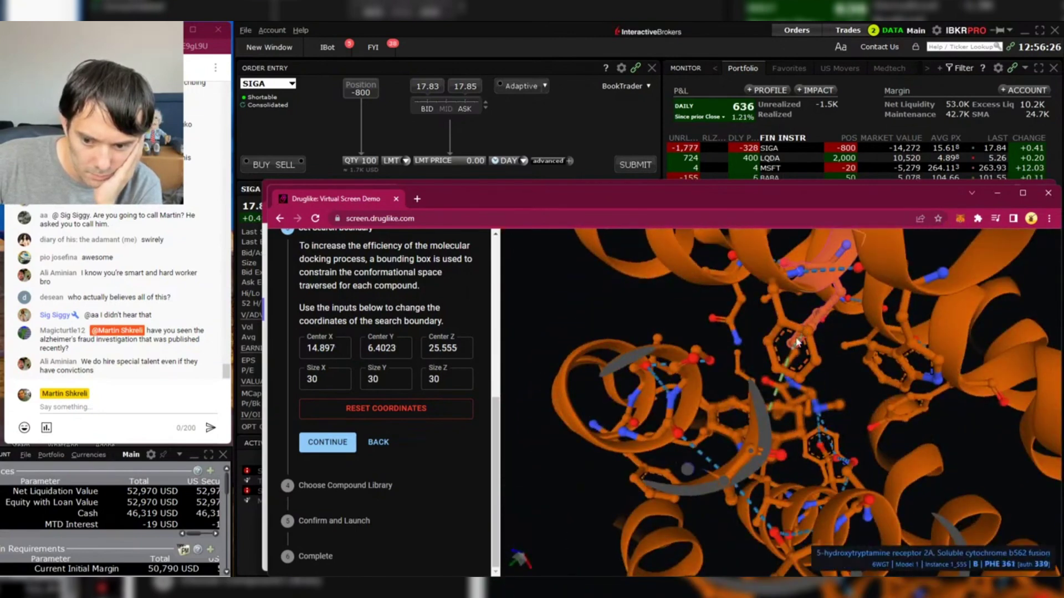
{"action": "left_click", "coordinate": [834, 389]}
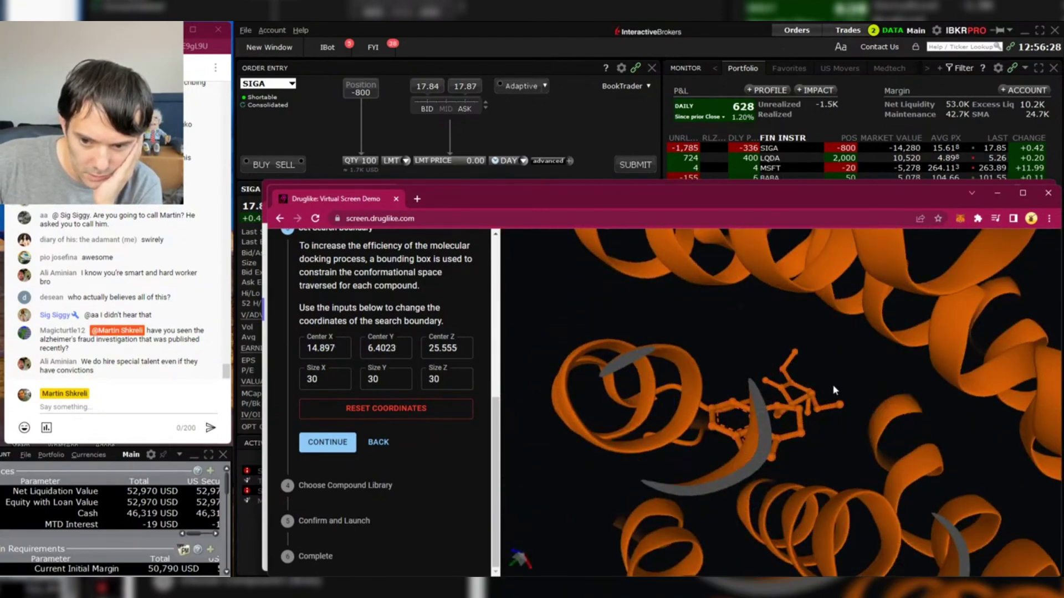
{"action": "scroll", "coordinate": [789, 414], "scroll_direction": "down", "scroll_amount": 10}
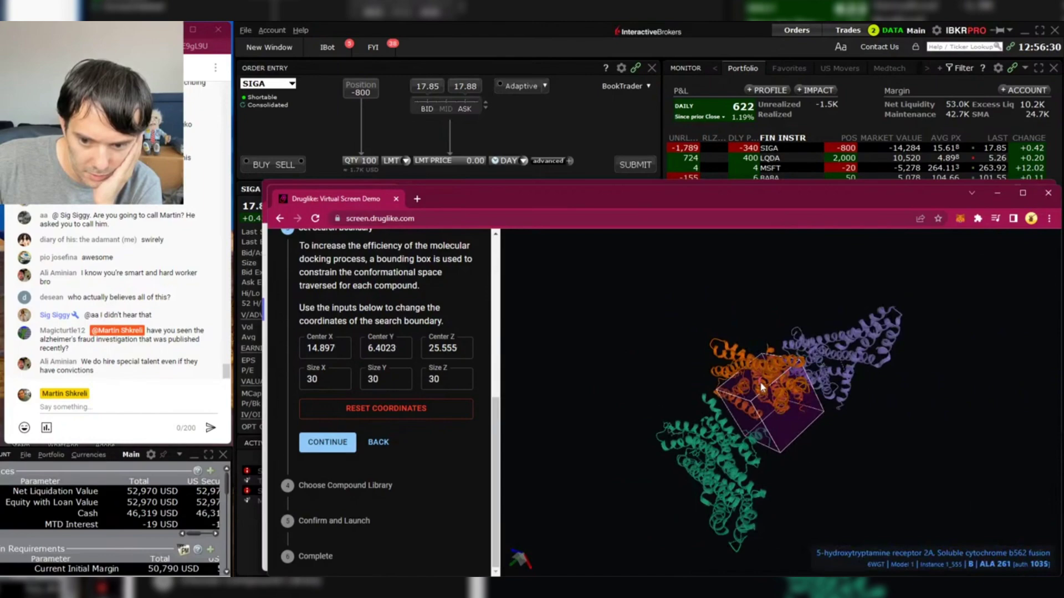
{"action": "scroll", "coordinate": [759, 393], "scroll_direction": "up", "scroll_amount": 3}
{"action": "scroll", "coordinate": [759, 393], "scroll_direction": "up", "scroll_amount": 8}
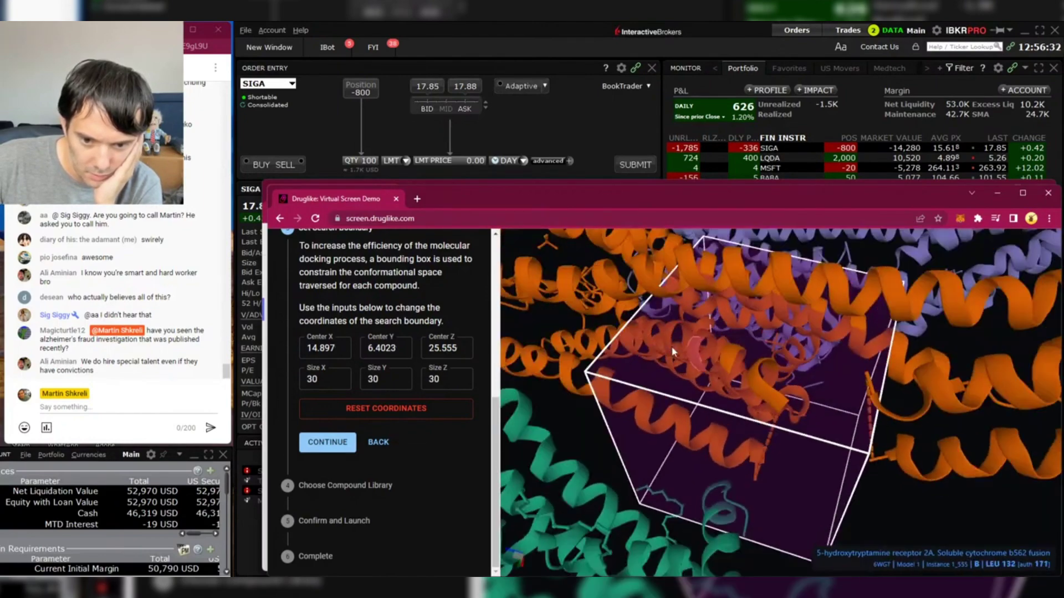
{"action": "left_click_drag", "start_coordinate": [669, 357], "coordinate": [580, 366]}
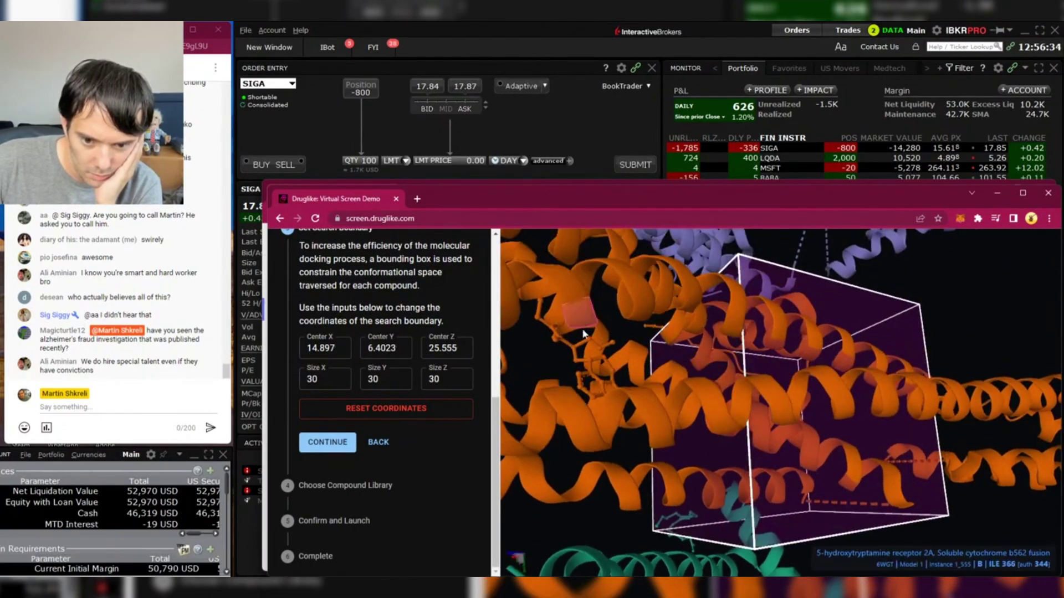
{"action": "left_click", "coordinate": [581, 366]}
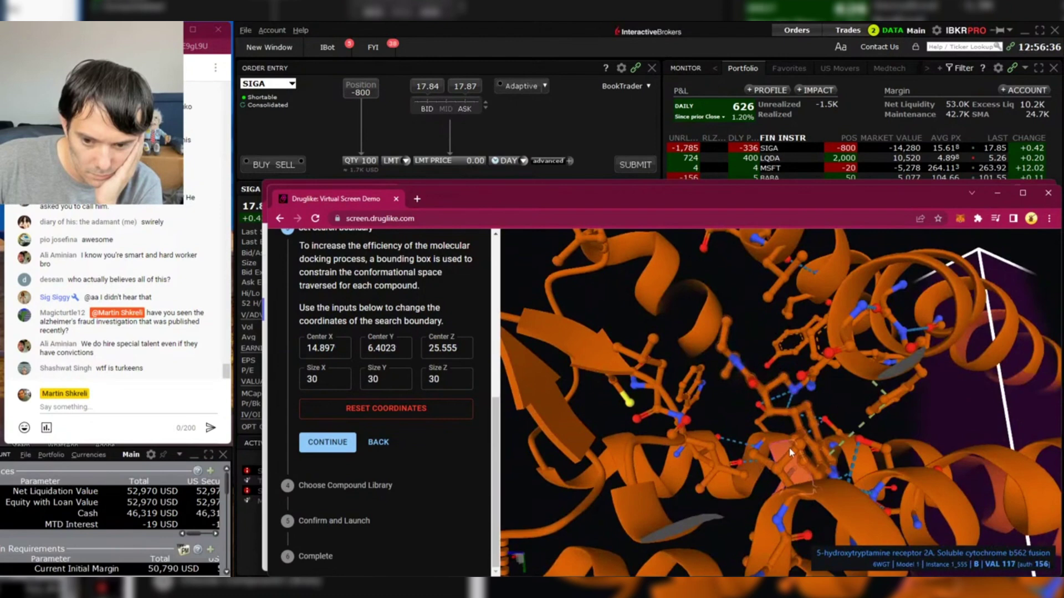
{"action": "scroll", "coordinate": [739, 409], "scroll_direction": "down", "scroll_amount": 6}
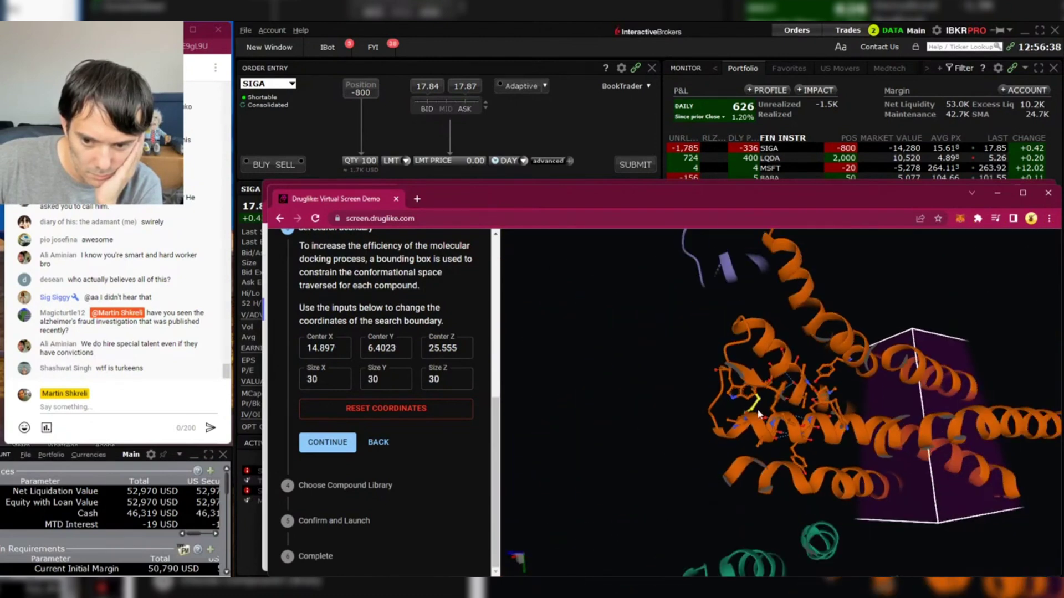
{"action": "scroll", "coordinate": [852, 436], "scroll_direction": "down", "scroll_amount": 5}
{"action": "left_click_drag", "start_coordinate": [930, 460], "coordinate": [796, 402]}
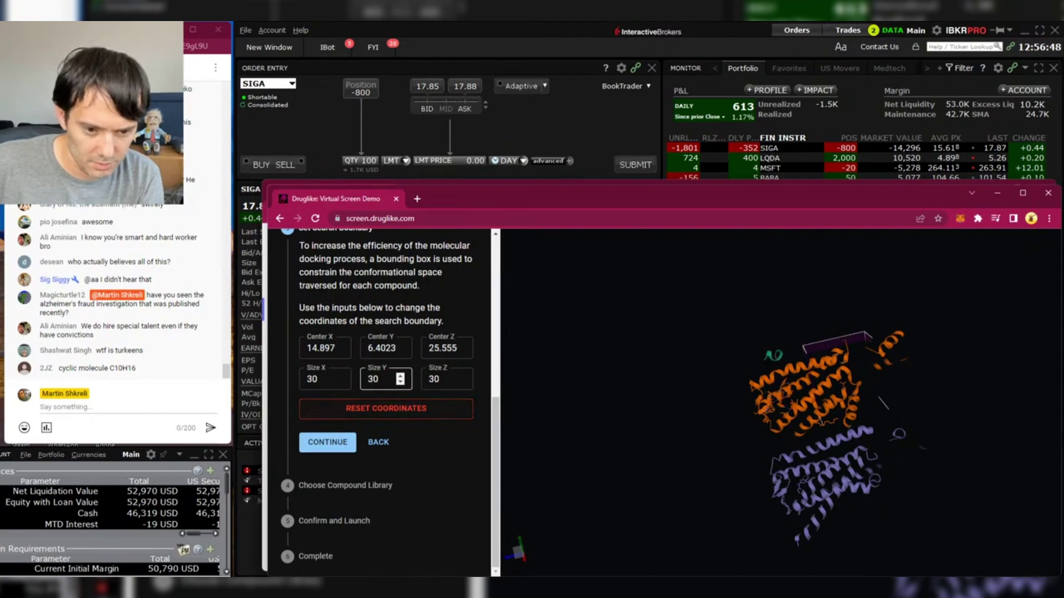
- Adjust the box's Size X and Center X values, typing 8, and rotate the box into view
{"action": "left_click", "coordinate": [339, 382]}
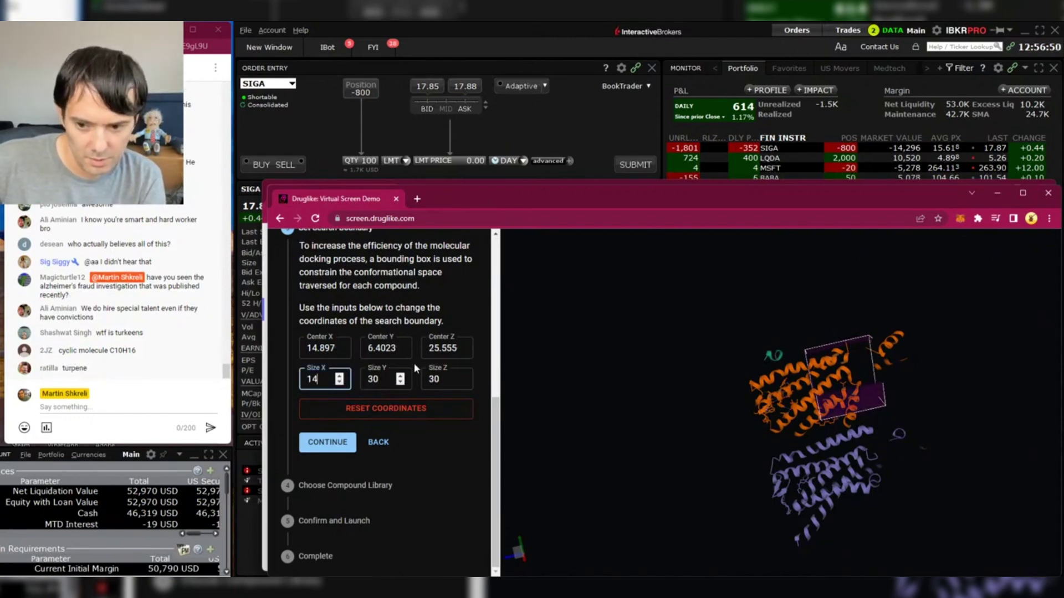
{"action": "scroll", "coordinate": [788, 472], "scroll_direction": "up", "scroll_amount": 6}
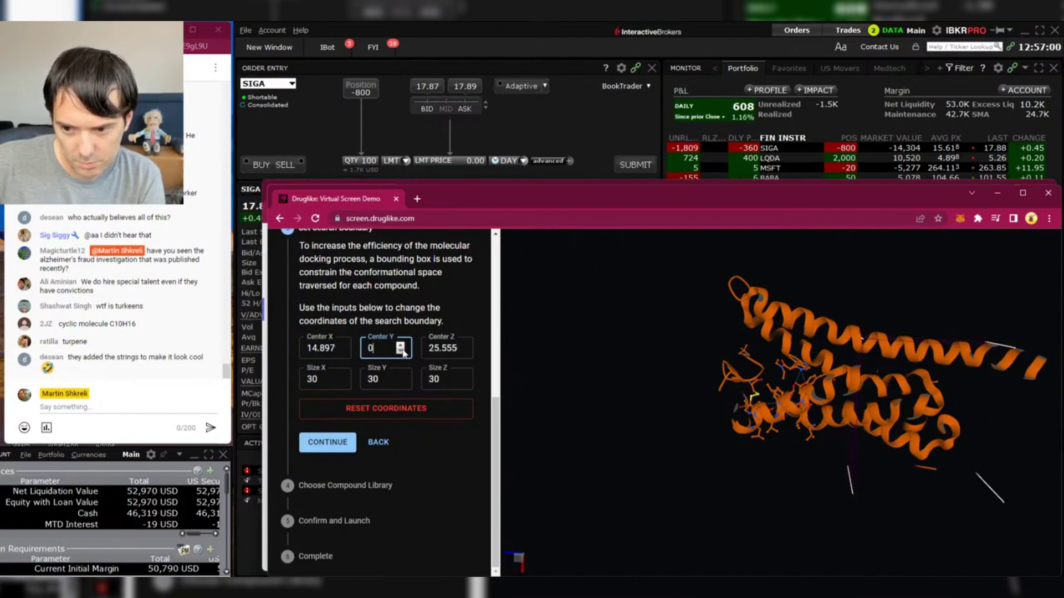
{"action": "key", "text": "shift+Tab"}
{"action": "type", "text": "8"}
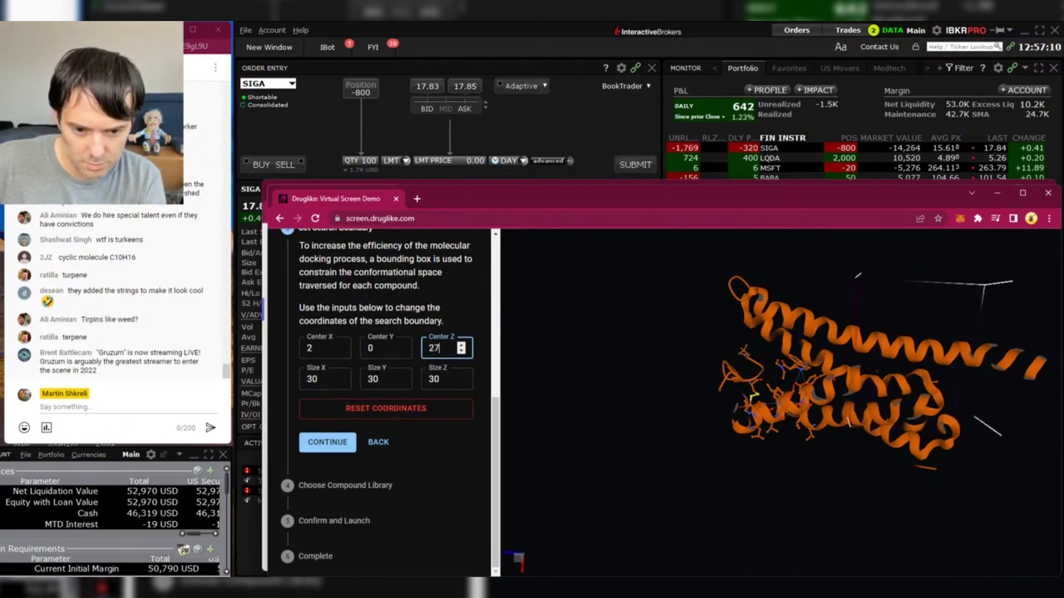
{"action": "key", "text": "ctrl+a"}
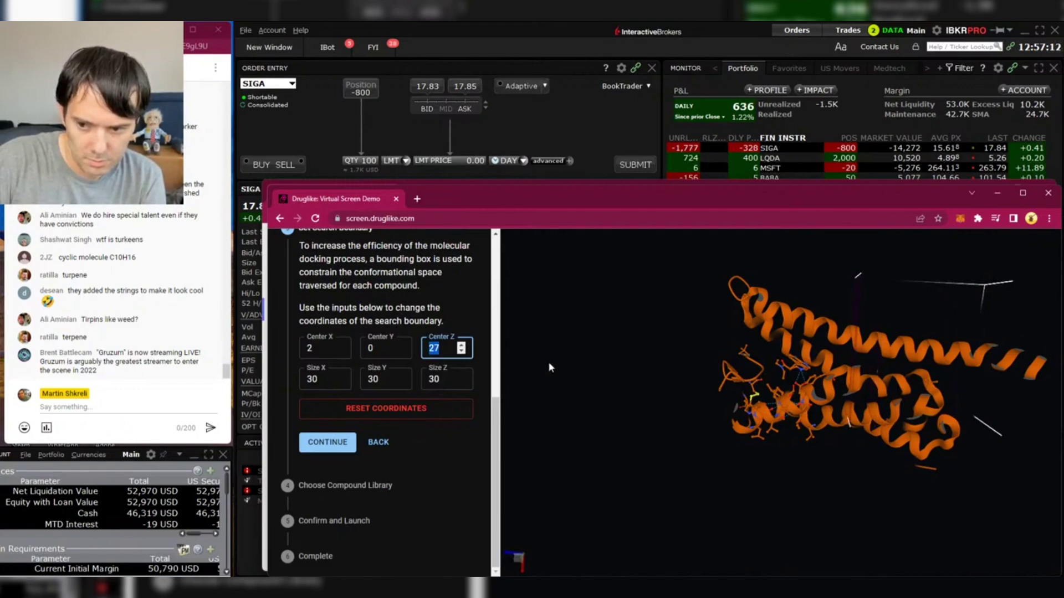
{"action": "left_click", "coordinate": [850, 410]}
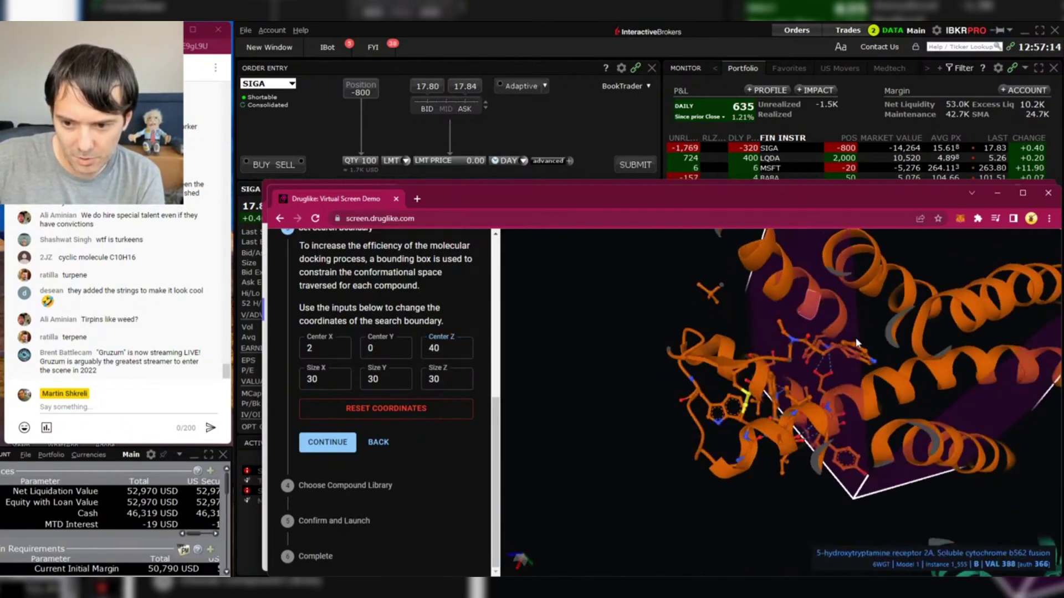
{"action": "left_click_drag", "start_coordinate": [864, 377], "coordinate": [837, 387]}
- Set the box's Center Z to 45 and rotate the protein to locate the moved box
{"action": "left_click", "coordinate": [449, 347]}
{"action": "type", "text": "4"}
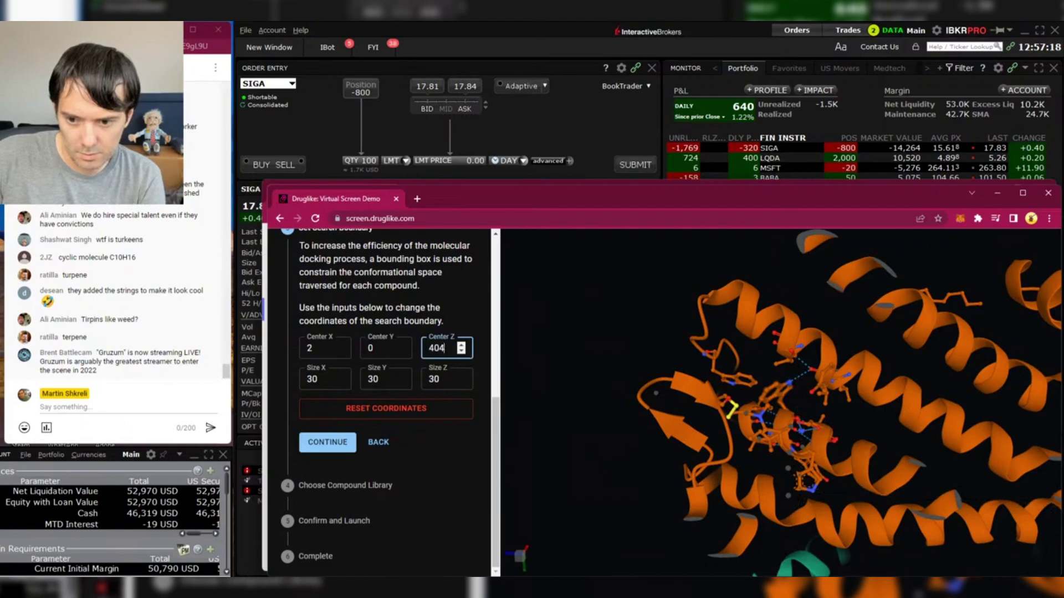
{"action": "type", "text": "5"}
{"action": "key", "text": "Home"}
{"action": "key", "text": "Delete"}
{"action": "key", "text": "Delete"}
{"action": "left_click", "coordinate": [550, 341]}
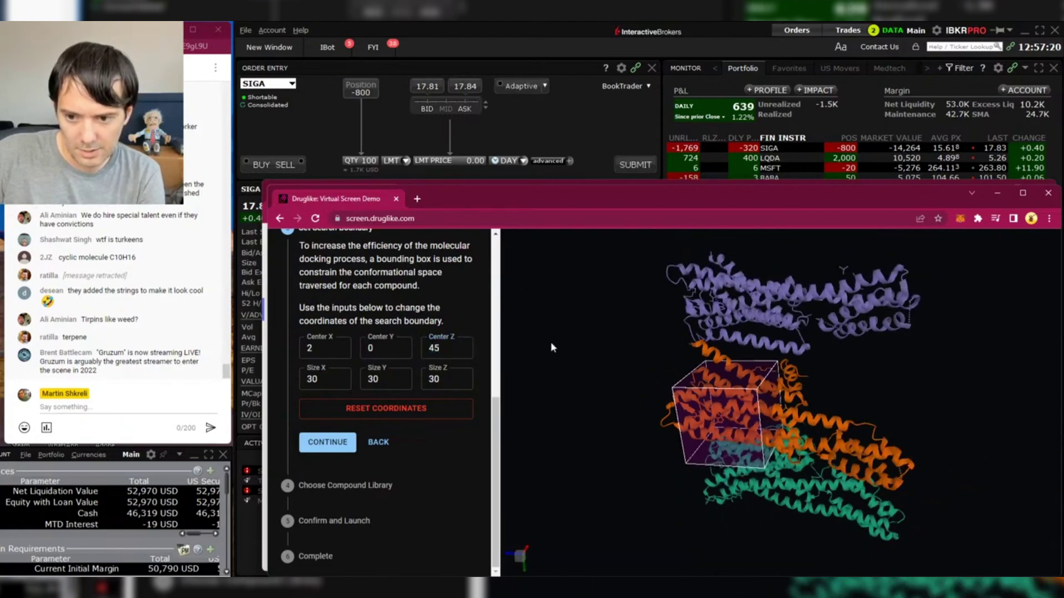
{"action": "left_click_drag", "start_coordinate": [619, 392], "coordinate": [630, 369]}
{"action": "scroll", "coordinate": [630, 363], "scroll_direction": "up", "scroll_amount": 5}
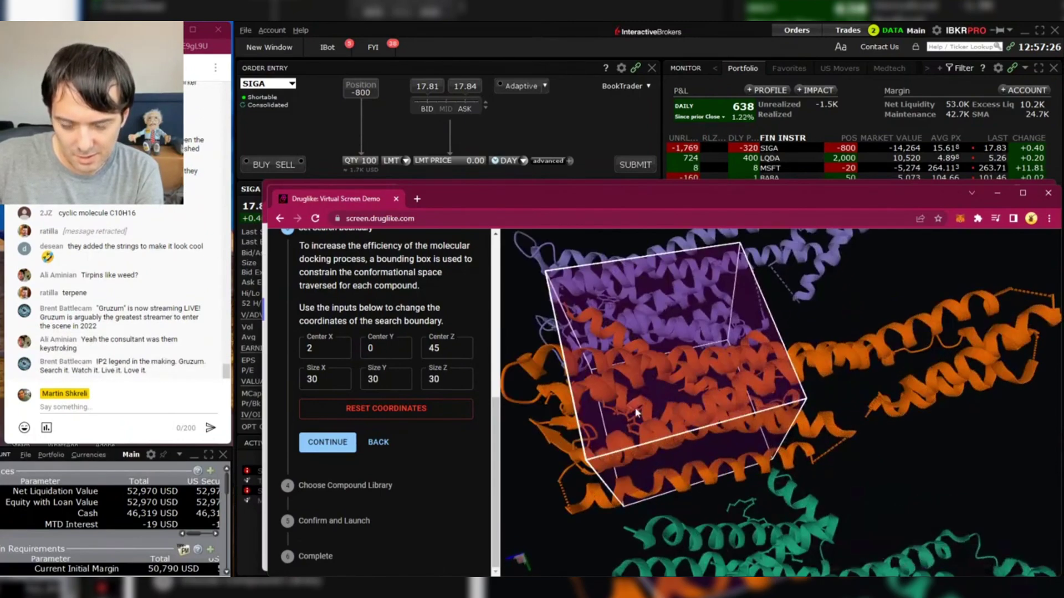
{"action": "left_click_drag", "start_coordinate": [629, 415], "coordinate": [607, 416]}
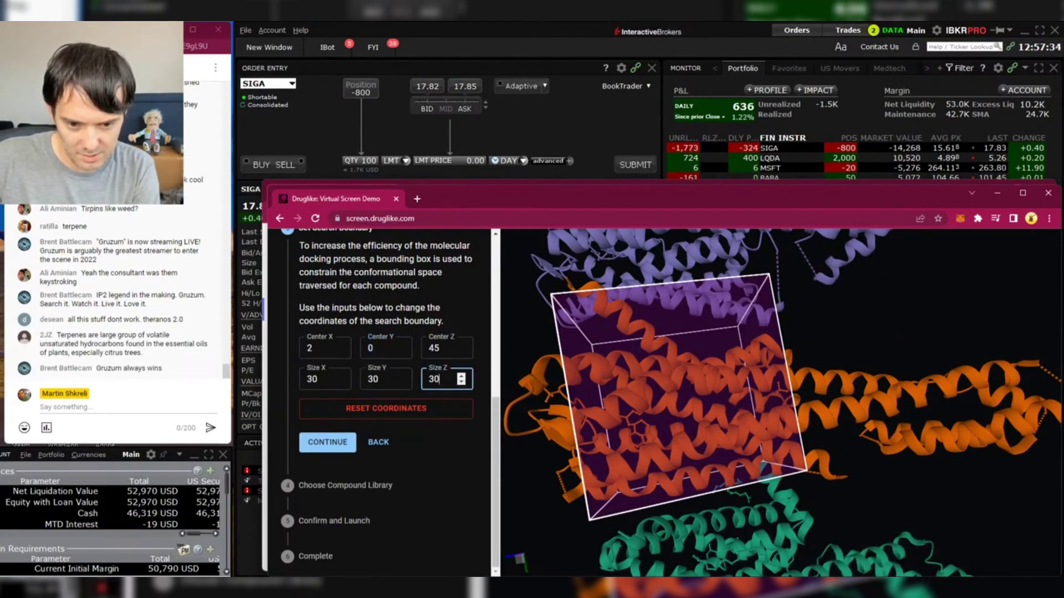
- Enter 15 for the box's X, Y and Z sizes
{"action": "type", "text": "15"}
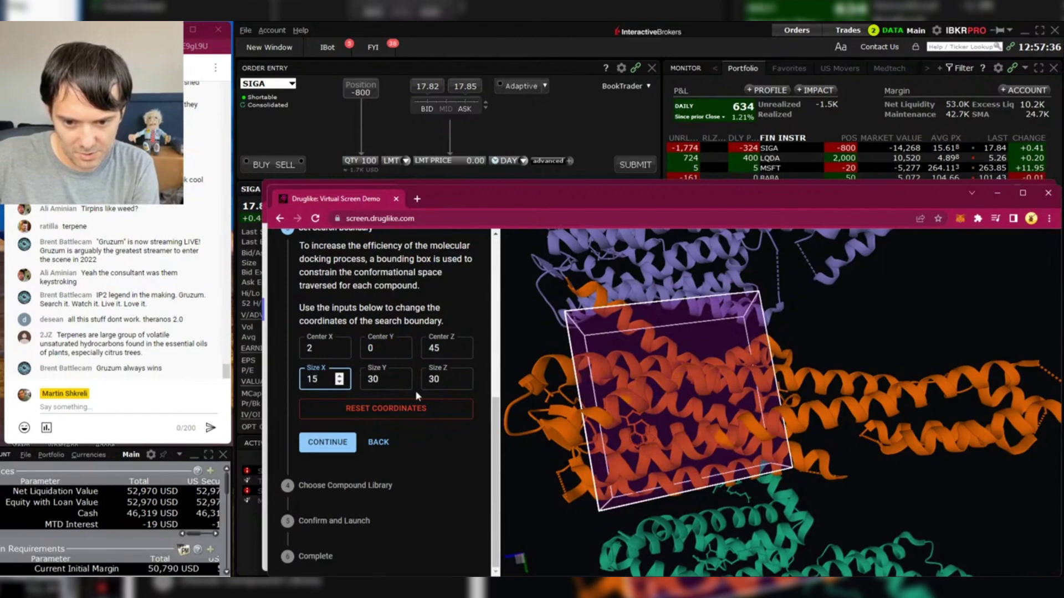
{"action": "type", "text": "15"}
{"action": "key", "text": "Tab"}
{"action": "type", "text": "15"}
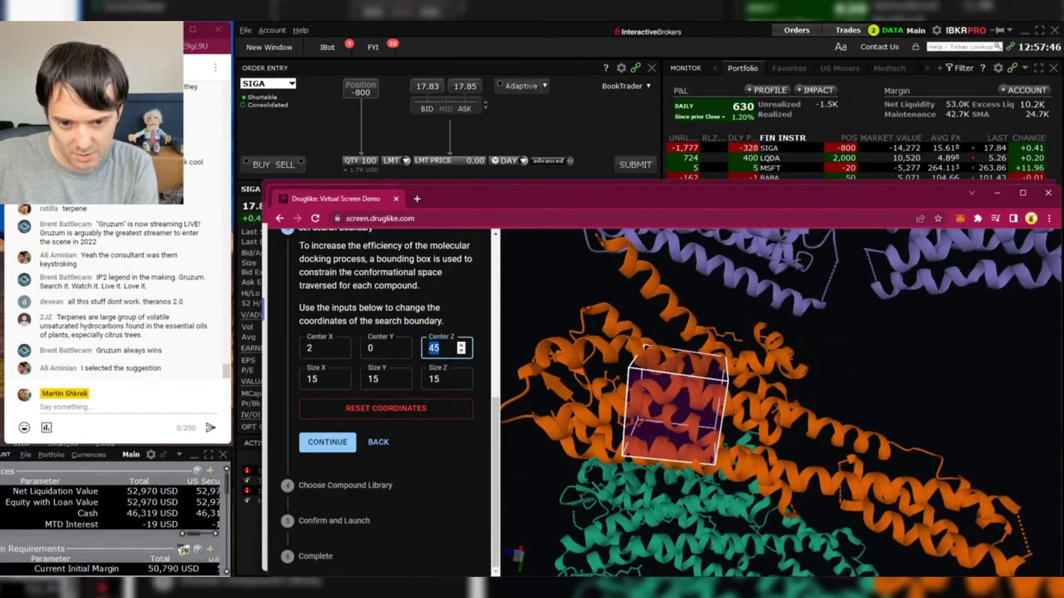
- Raise the box's Z centre to 53 and confirm the Y centre, giving centre 6, 1, 53
{"action": "left_click", "coordinate": [462, 345]}
{"action": "left_click", "coordinate": [462, 344]}
{"action": "left_click", "coordinate": [462, 344]}
{"action": "left_click", "coordinate": [462, 345]}
{"action": "left_click", "coordinate": [462, 345]}
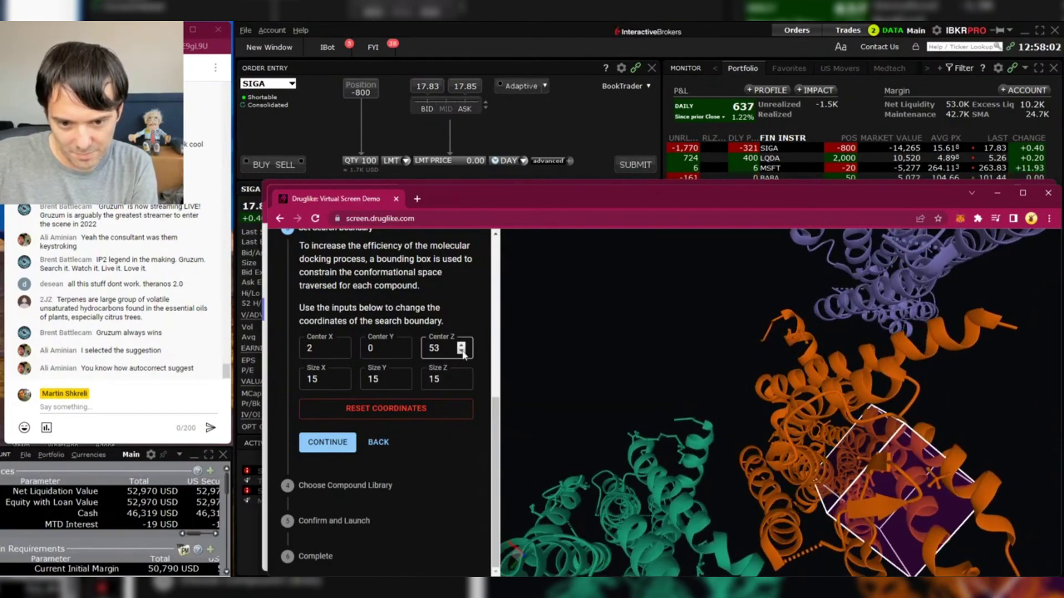
{"action": "left_click", "coordinate": [866, 459]}
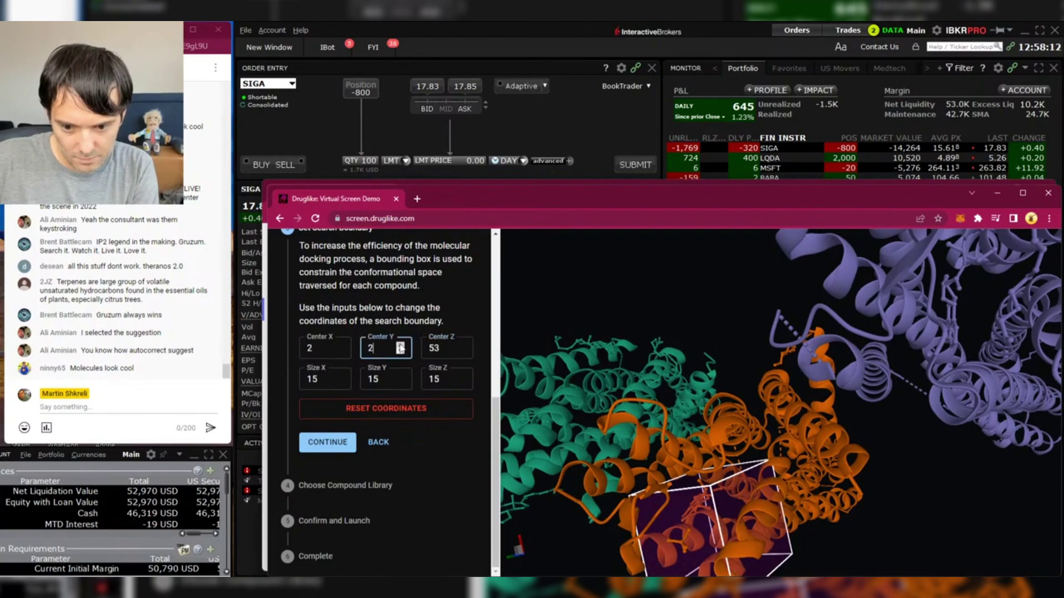
{"action": "left_click", "coordinate": [555, 432]}
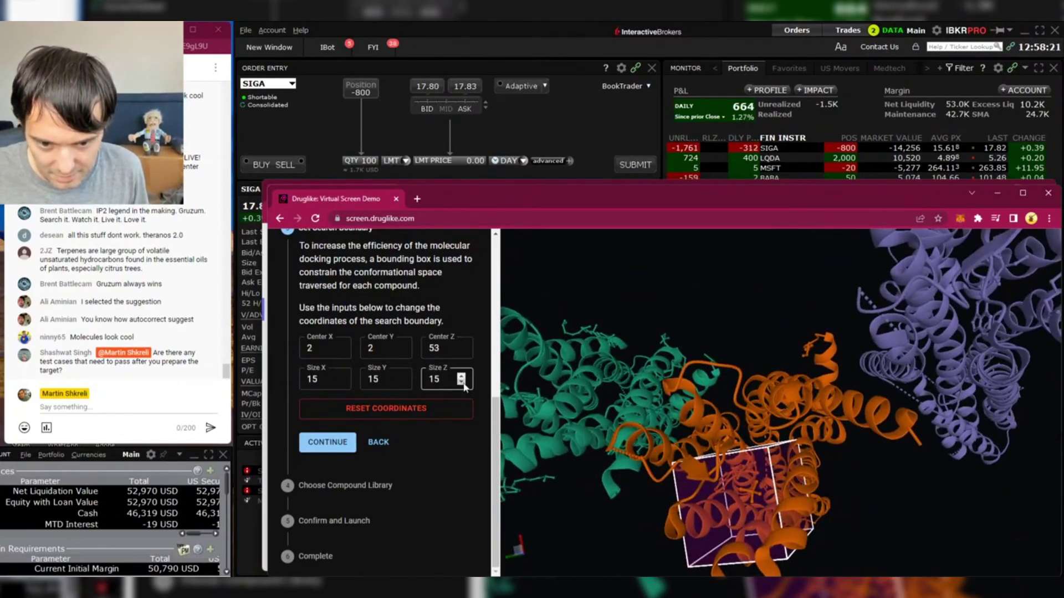
- Reduce the Z size to 14, hide surrounding residues, and rotate the protein to inspect the box
{"action": "left_click", "coordinate": [463, 383]}
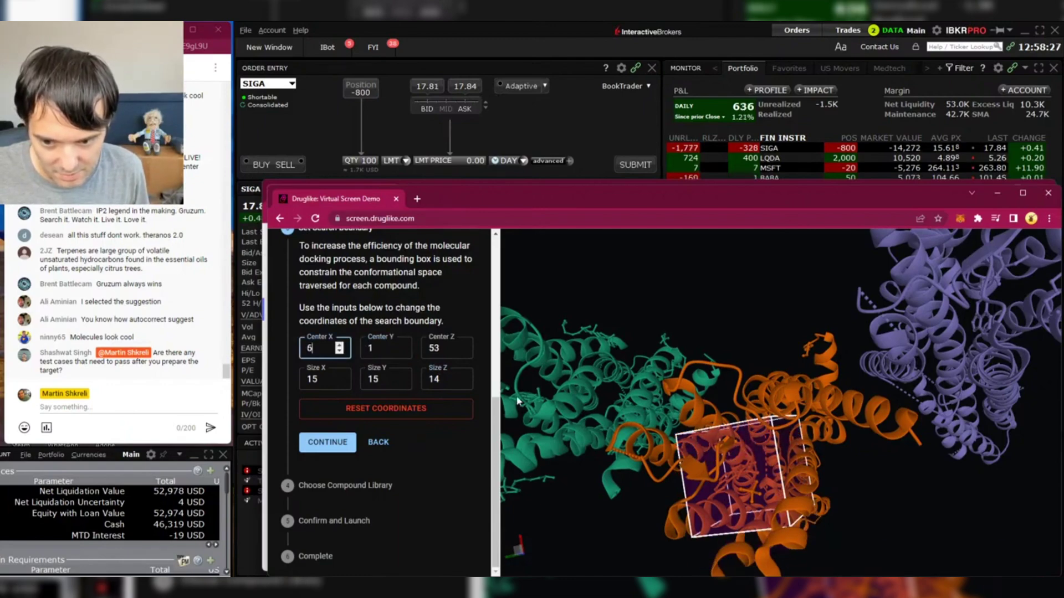
{"action": "left_click_drag", "start_coordinate": [517, 401], "coordinate": [743, 540]}
{"action": "scroll", "coordinate": [733, 450], "scroll_direction": "up", "scroll_amount": 3}
{"action": "scroll", "coordinate": [607, 454], "scroll_direction": "down", "scroll_amount": 3}
{"action": "scroll", "coordinate": [782, 438], "scroll_direction": "up", "scroll_amount": 3}
{"action": "scroll", "coordinate": [728, 522], "scroll_direction": "up", "scroll_amount": 3}
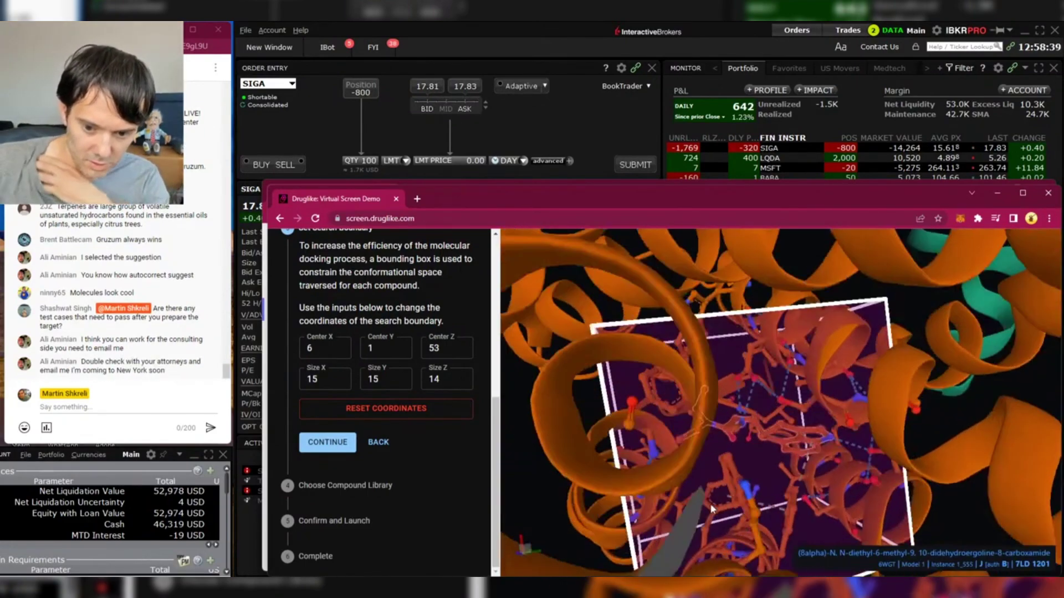
{"action": "left_click_drag", "start_coordinate": [692, 488], "coordinate": [644, 426]}
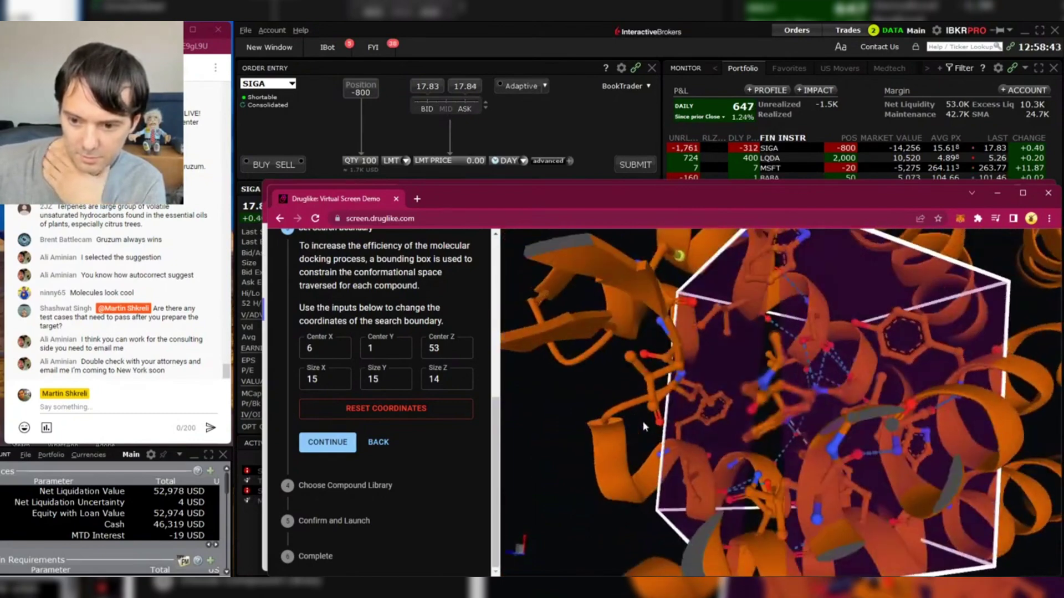
{"action": "left_click", "coordinate": [778, 367]}
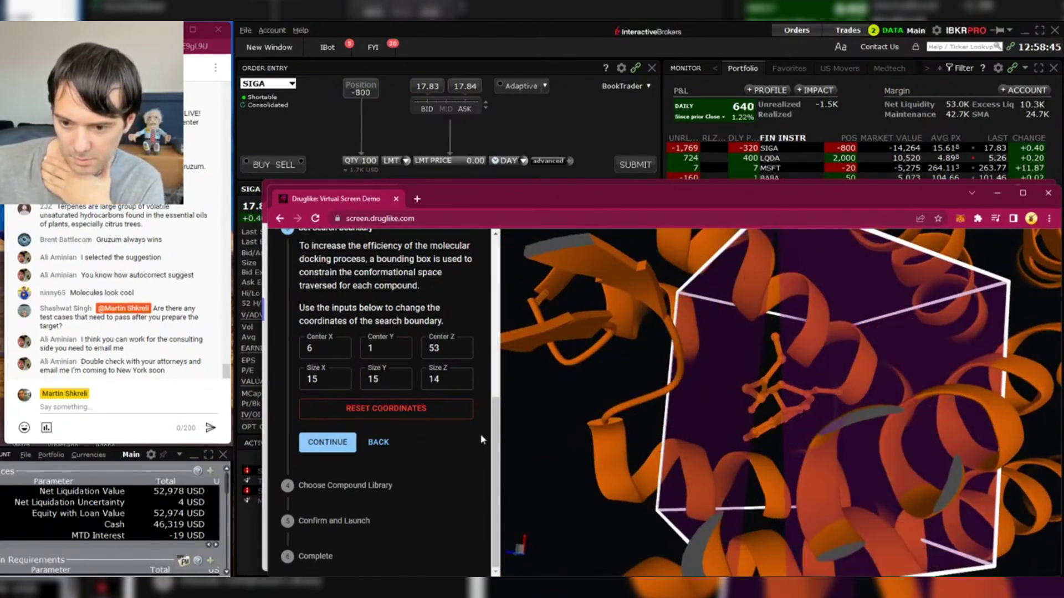
{"action": "left_click_drag", "start_coordinate": [524, 393], "coordinate": [718, 414]}
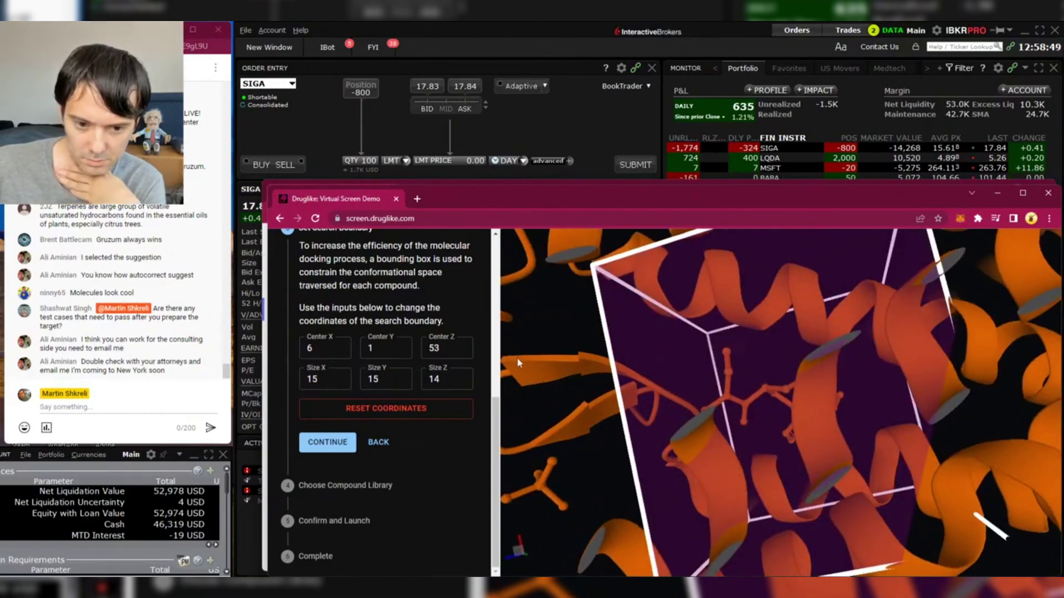
- Set all three box sizes to 25, check the enlarged box, and confirm the search boundary
{"action": "type", "text": "25"}
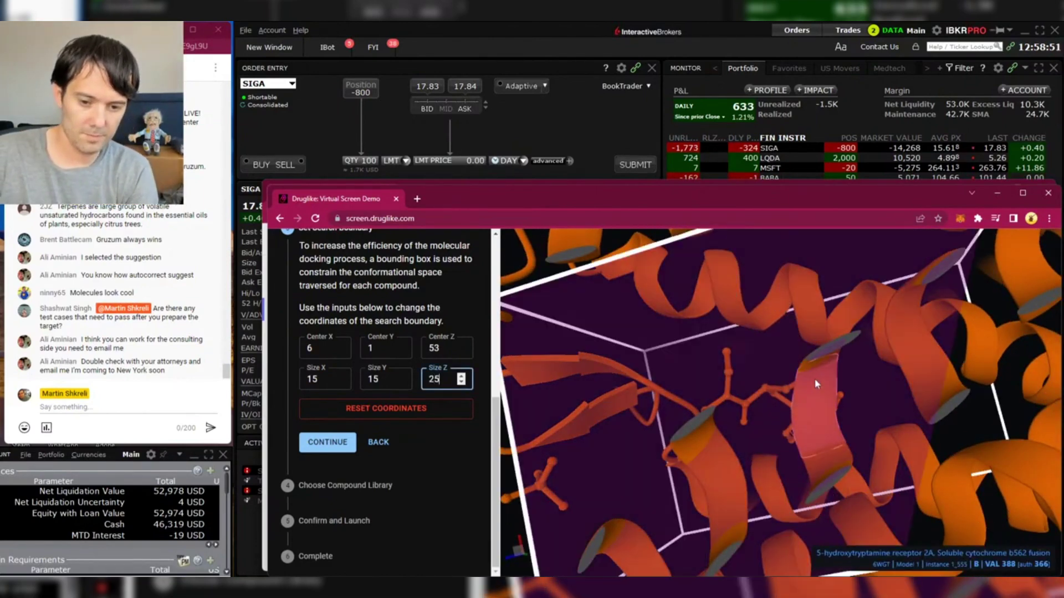
{"action": "key", "text": "shift+Tab"}
{"action": "type", "text": "25"}
{"action": "key", "text": "shift+Tab"}
{"action": "type", "text": "25"}
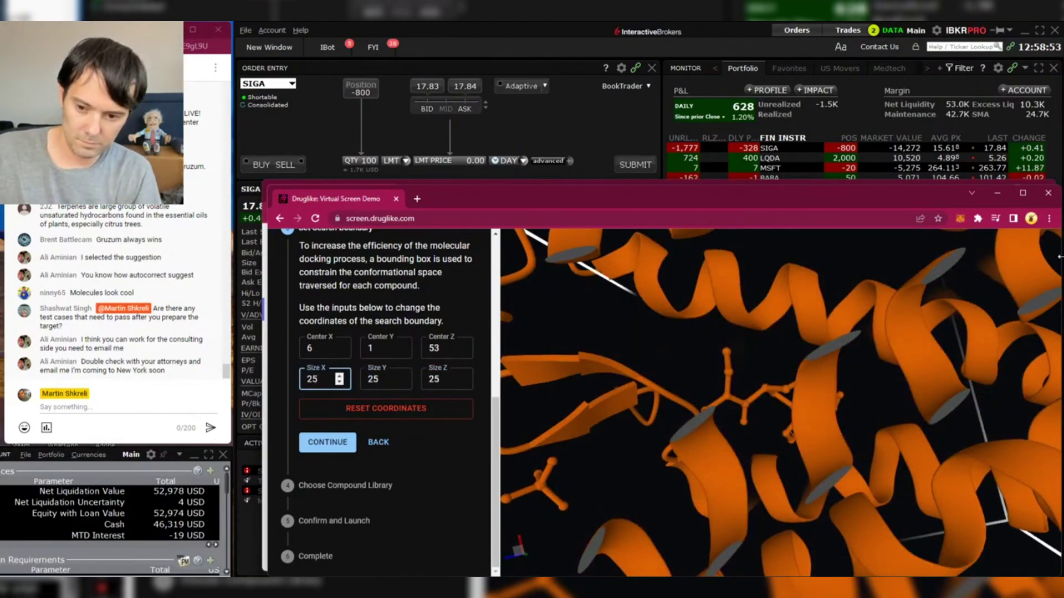
{"action": "left_click_drag", "start_coordinate": [815, 378], "coordinate": [871, 345]}
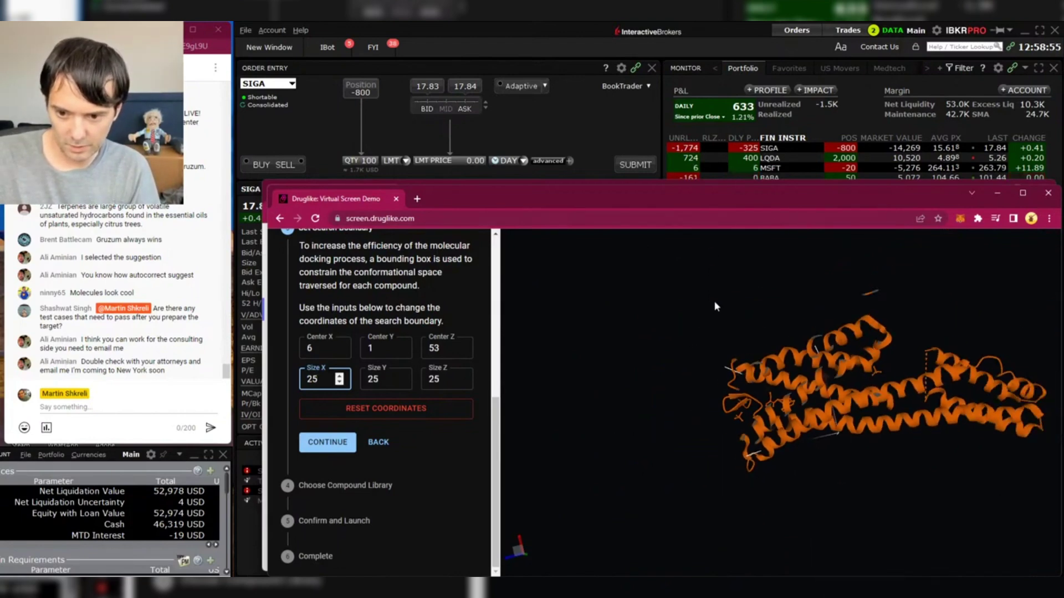
{"action": "left_click_drag", "start_coordinate": [714, 301], "coordinate": [765, 371]}
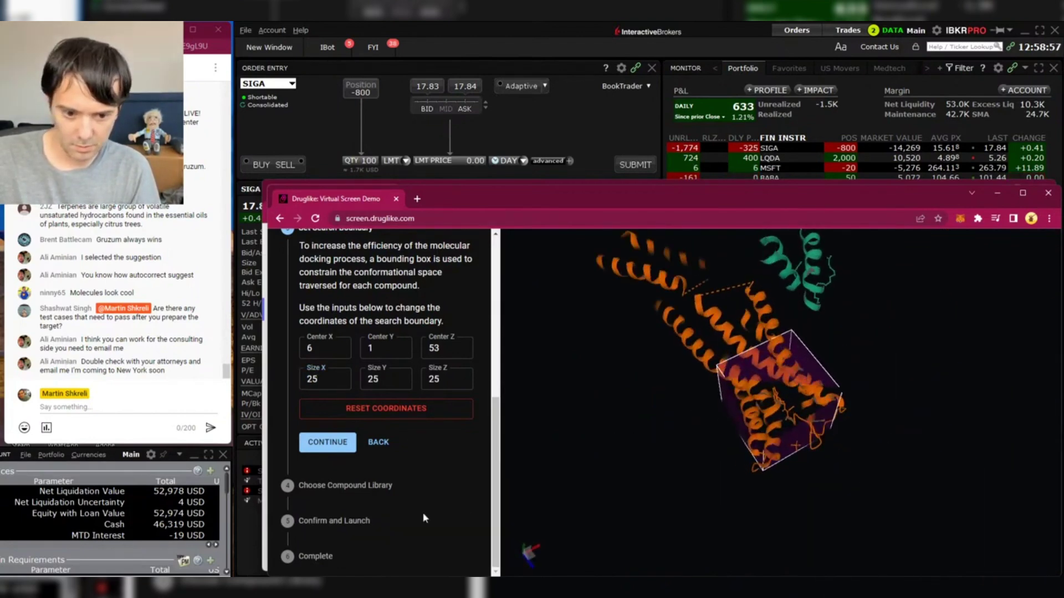
{"action": "left_click", "coordinate": [326, 444]}
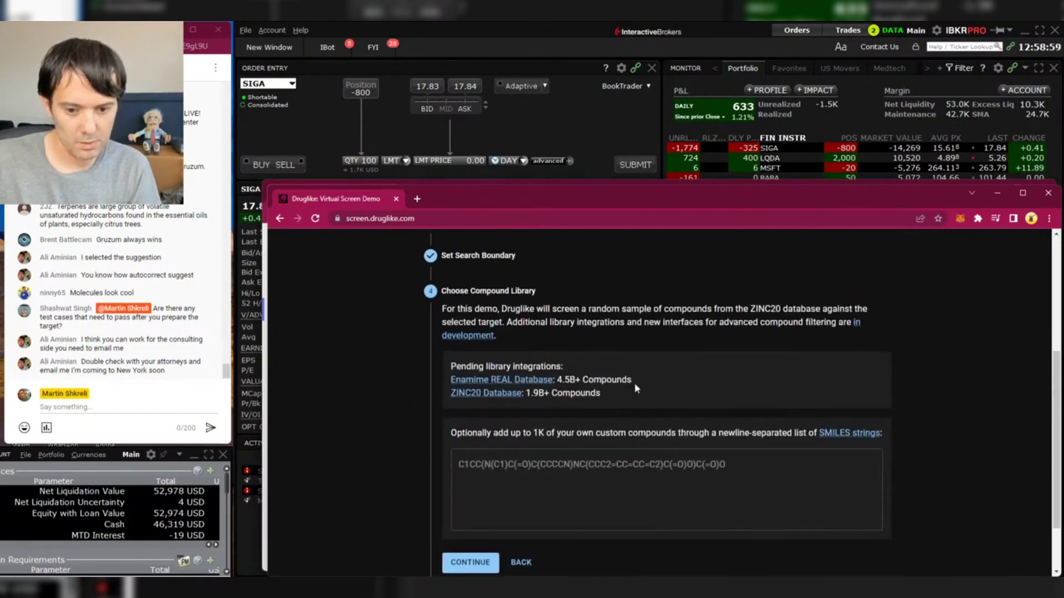
- Keep the default ZINC20 compound library and fill in the notification e-mail address
{"action": "left_click", "coordinate": [478, 487]}
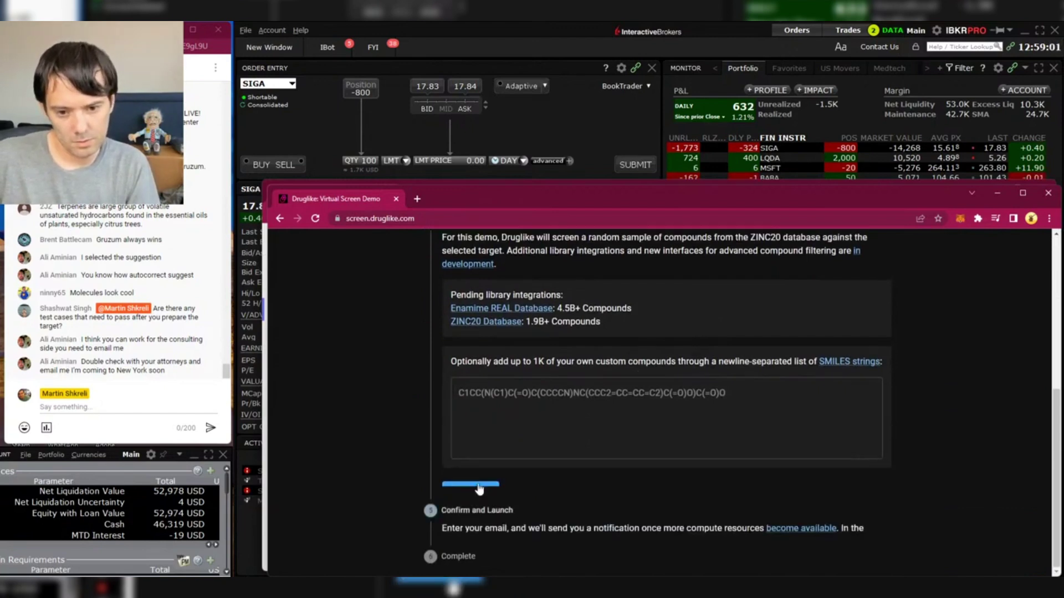
{"action": "left_click", "coordinate": [479, 488]}
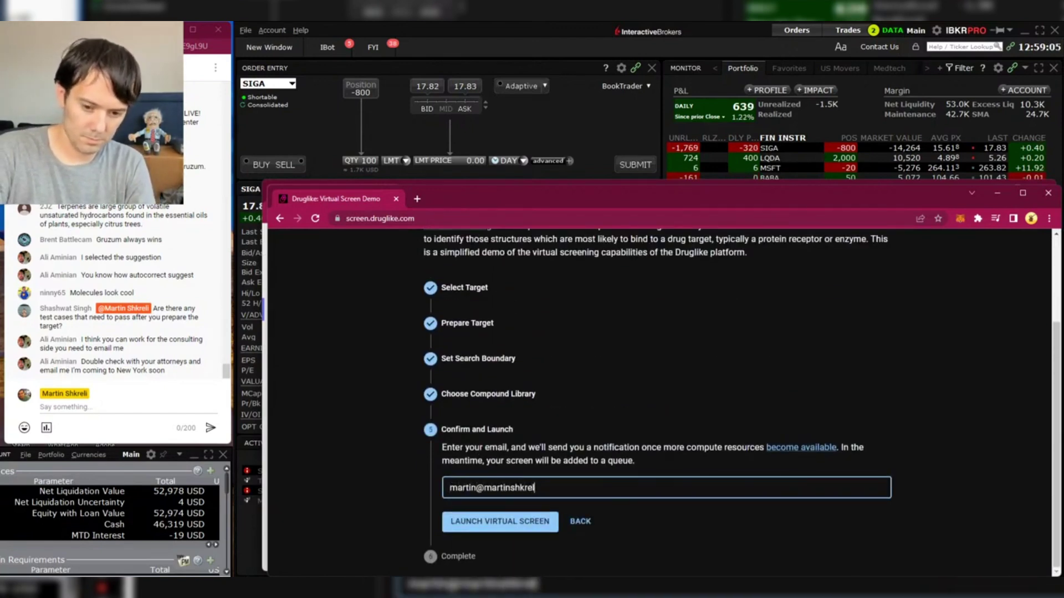
{"action": "key", "text": "Tab"}
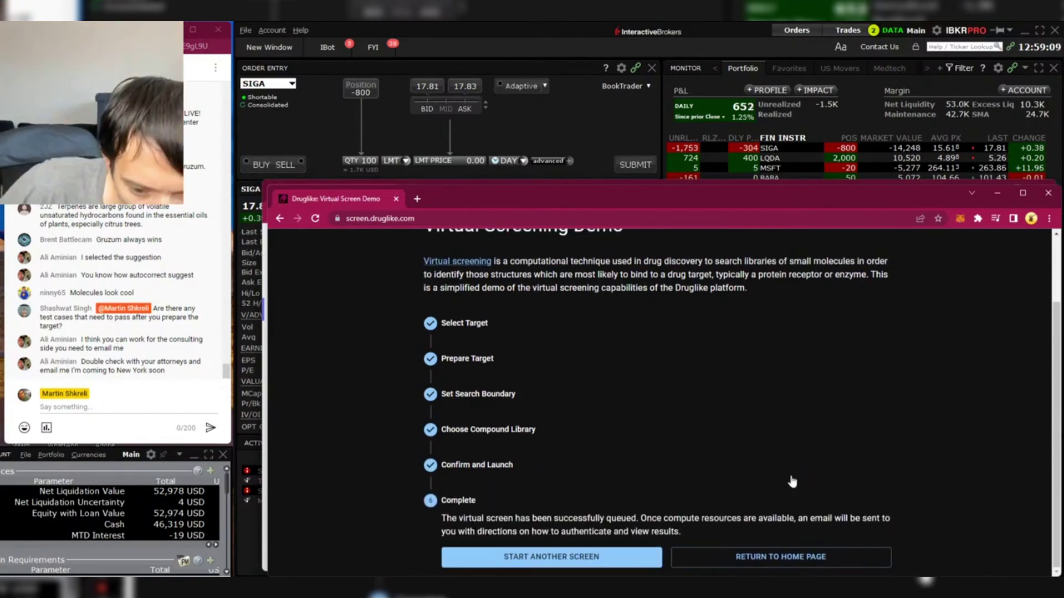
- Close the Druglike tab and zkSync window, then switch the SIGA chart to 1-minute candles
{"action": "left_click", "coordinate": [395, 200]}
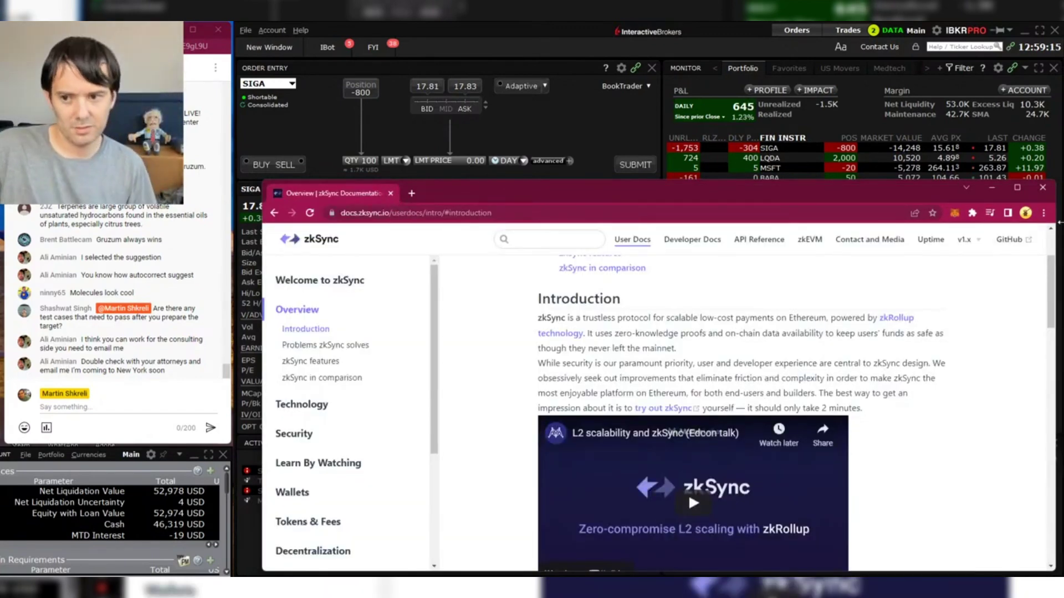
{"action": "left_click", "coordinate": [997, 190]}
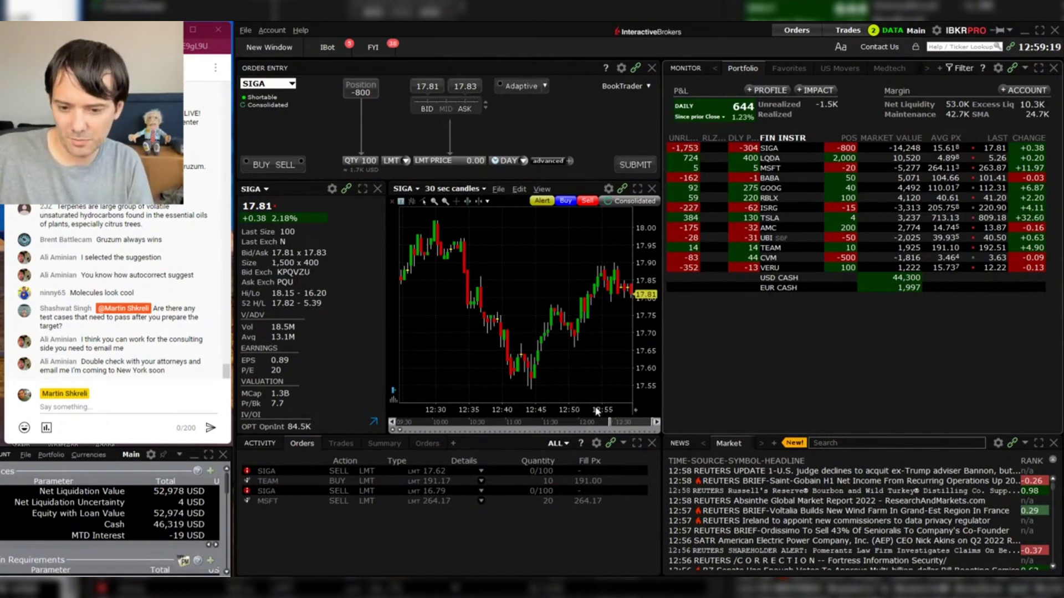
{"action": "left_click", "coordinate": [448, 191]}
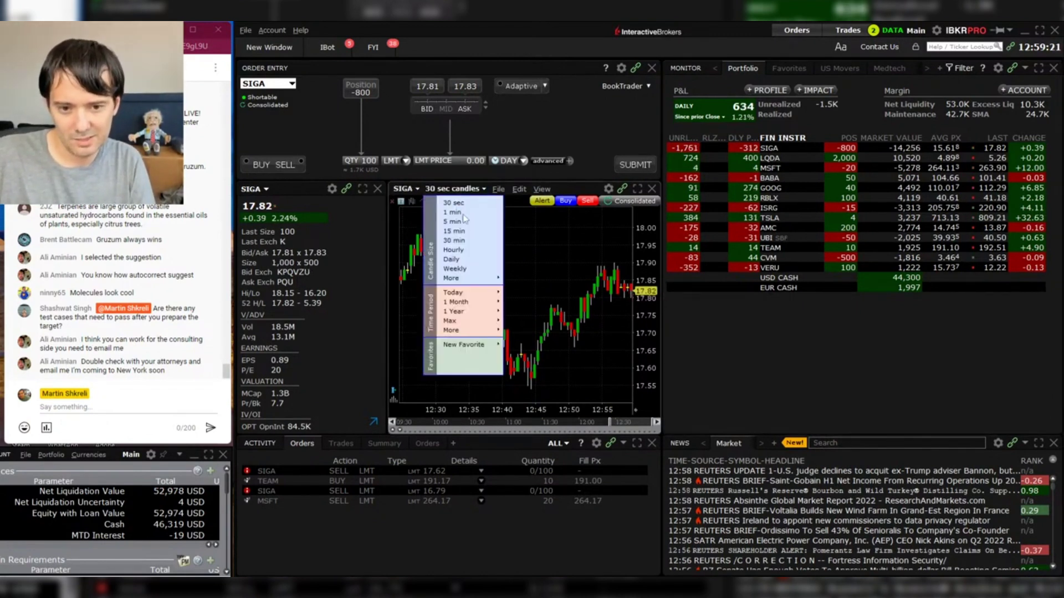
{"action": "left_click", "coordinate": [457, 213]}
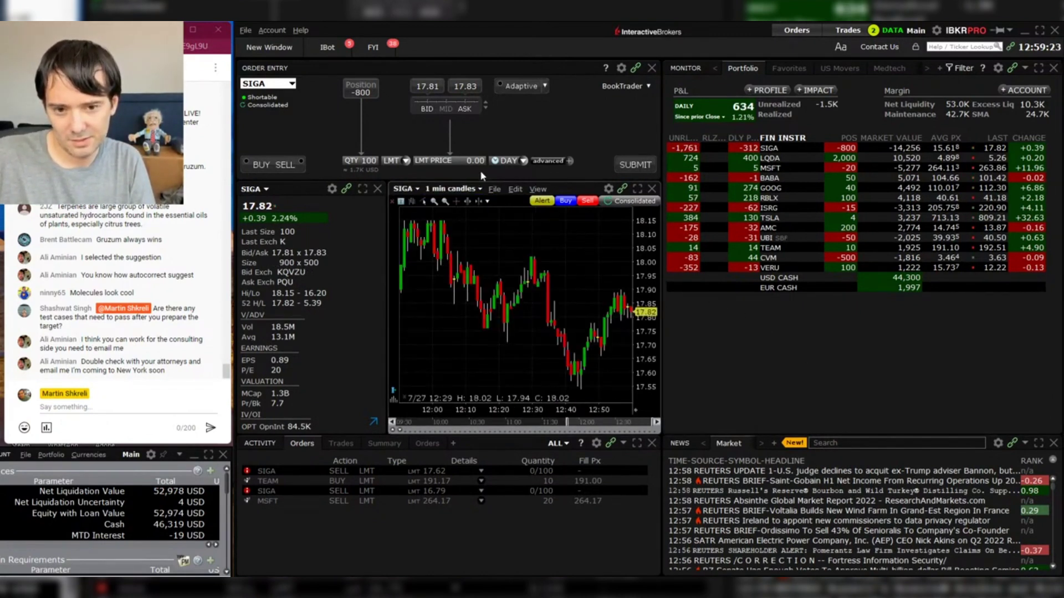
{"action": "left_click", "coordinate": [458, 191]}
{"action": "left_click", "coordinate": [462, 221]}
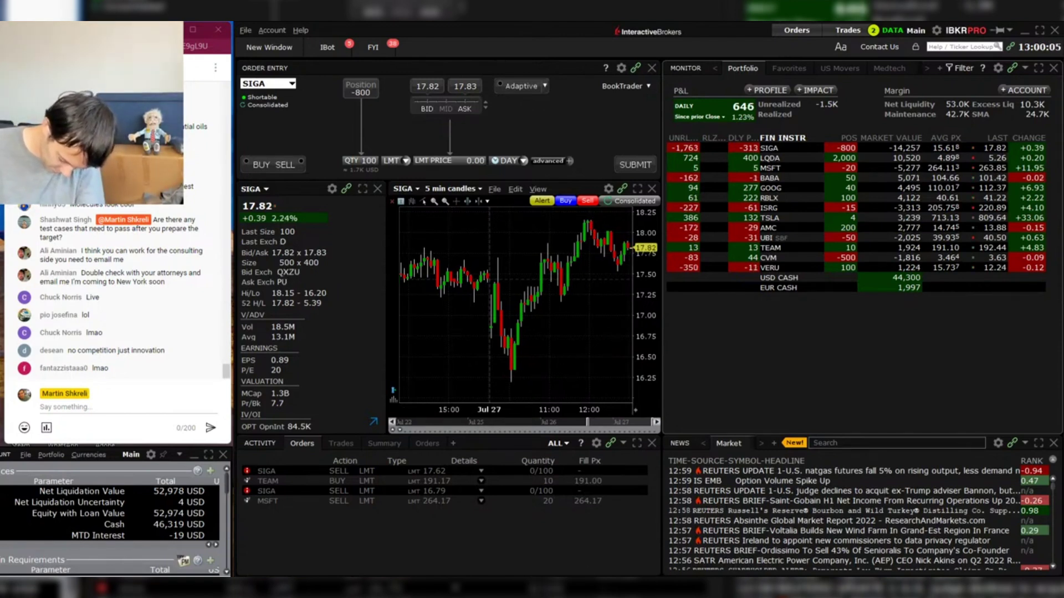
{"action": "mouse_move", "coordinate": [702, 587]}
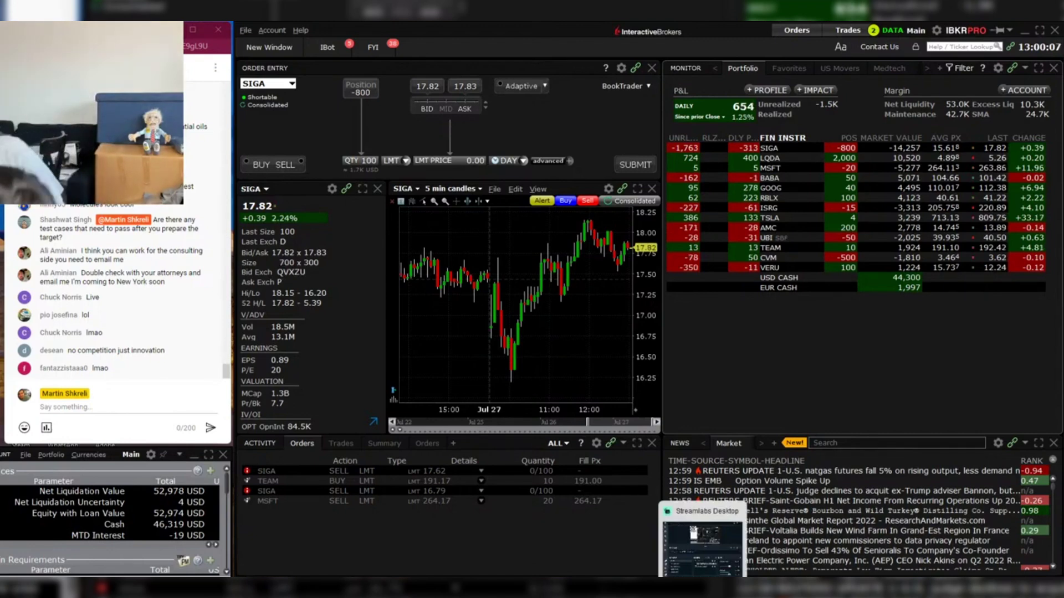